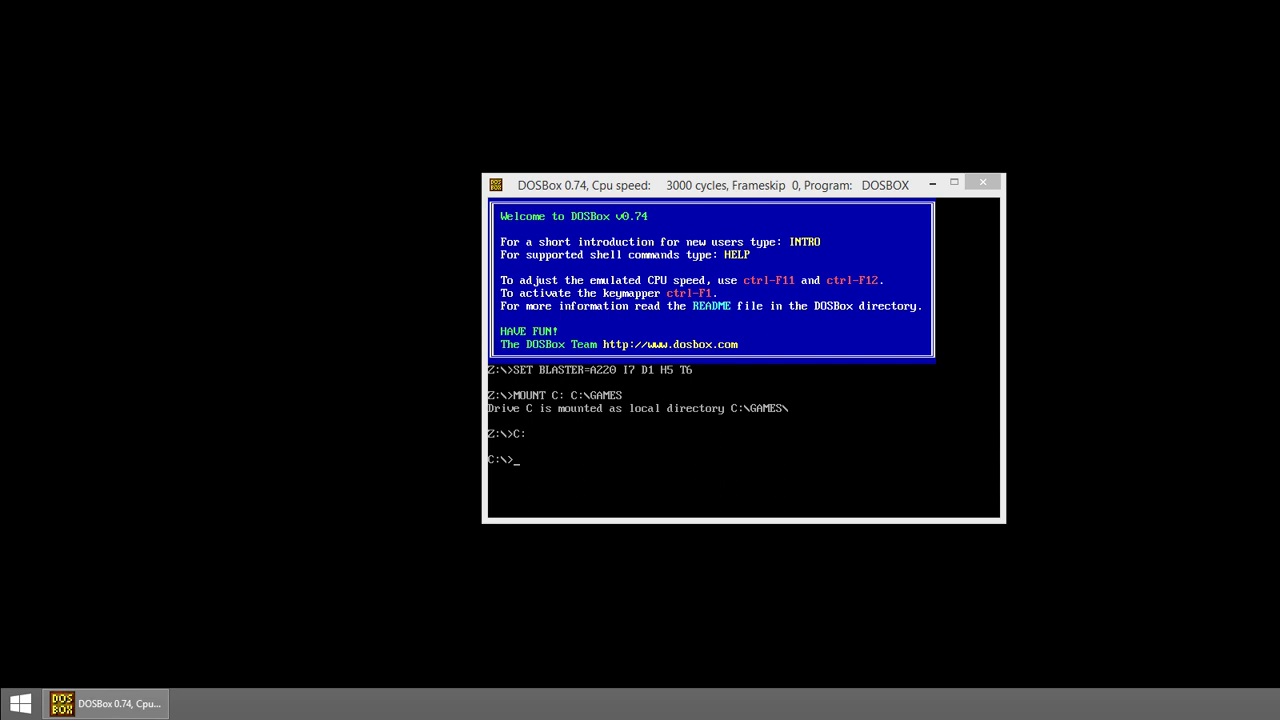
Change to the compre~1 directory on drive C and display HAP's command syntax.
click(853, 187)
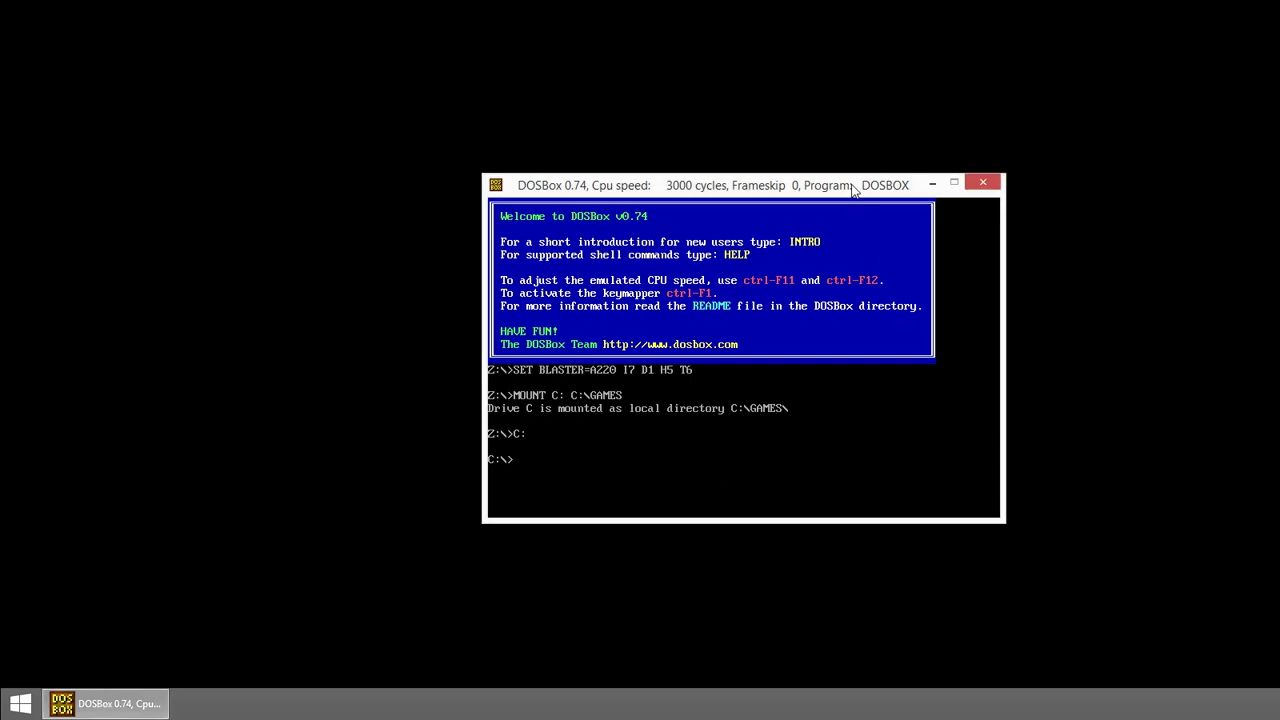
text(cd compre~1)
key(Return)
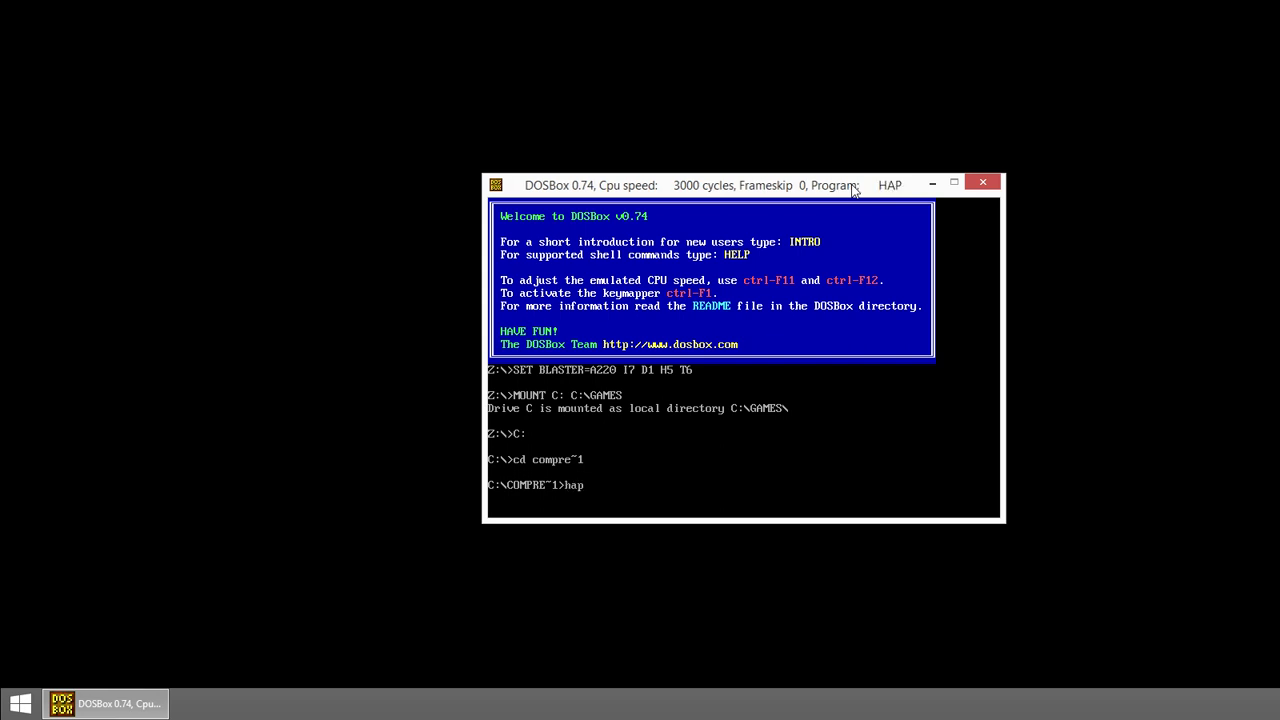
text(hap)
key(Return)
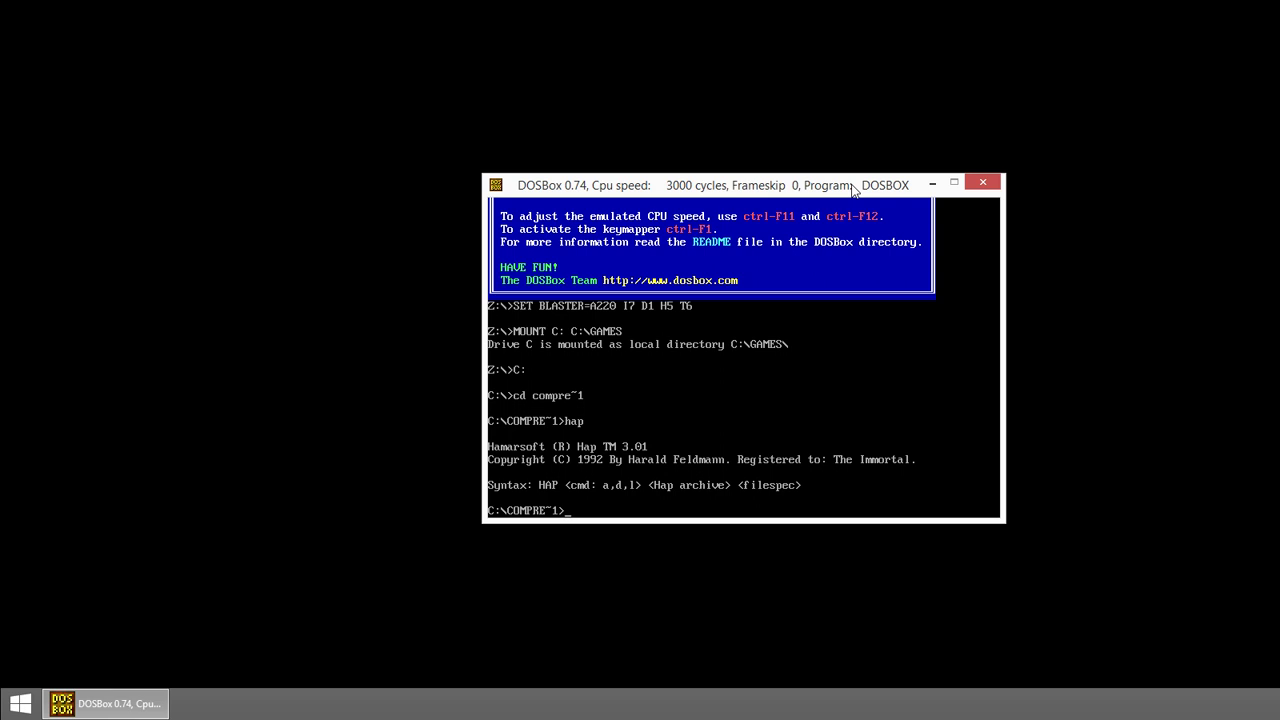
Change to subdirectory 2 and list its files.
text(cd 2)
key(Return)
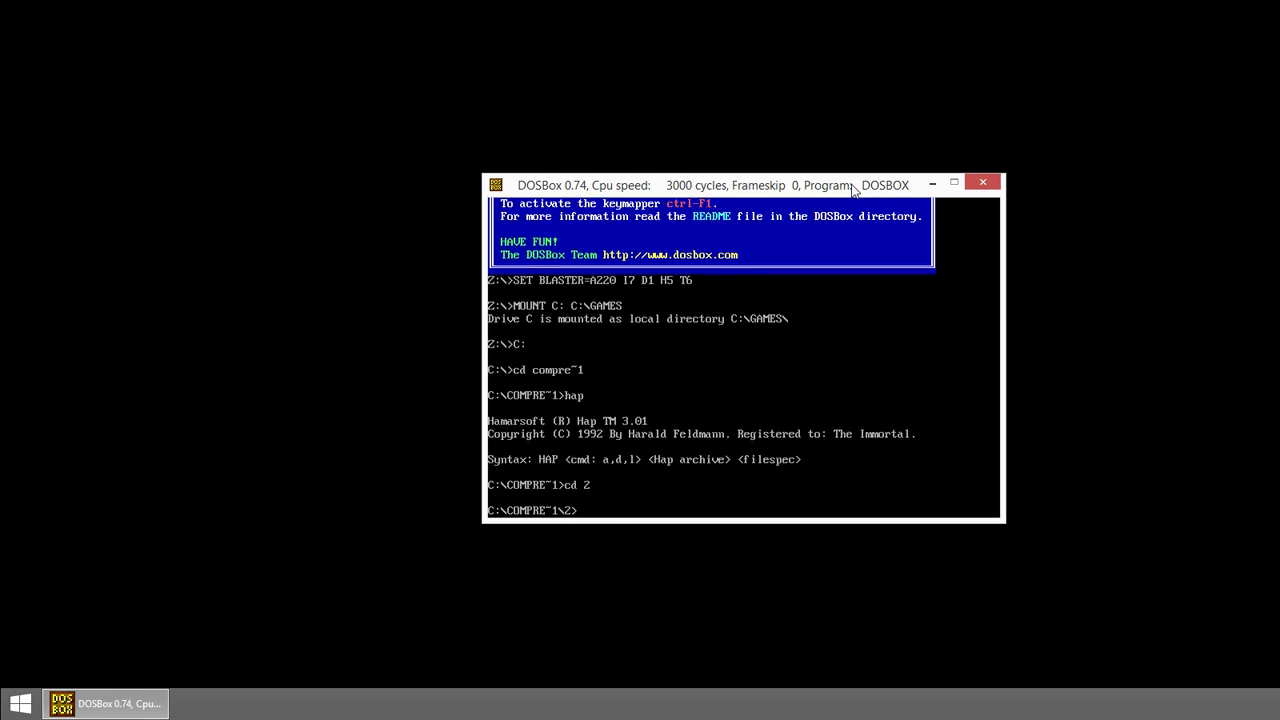
text(dir)
key(Return)
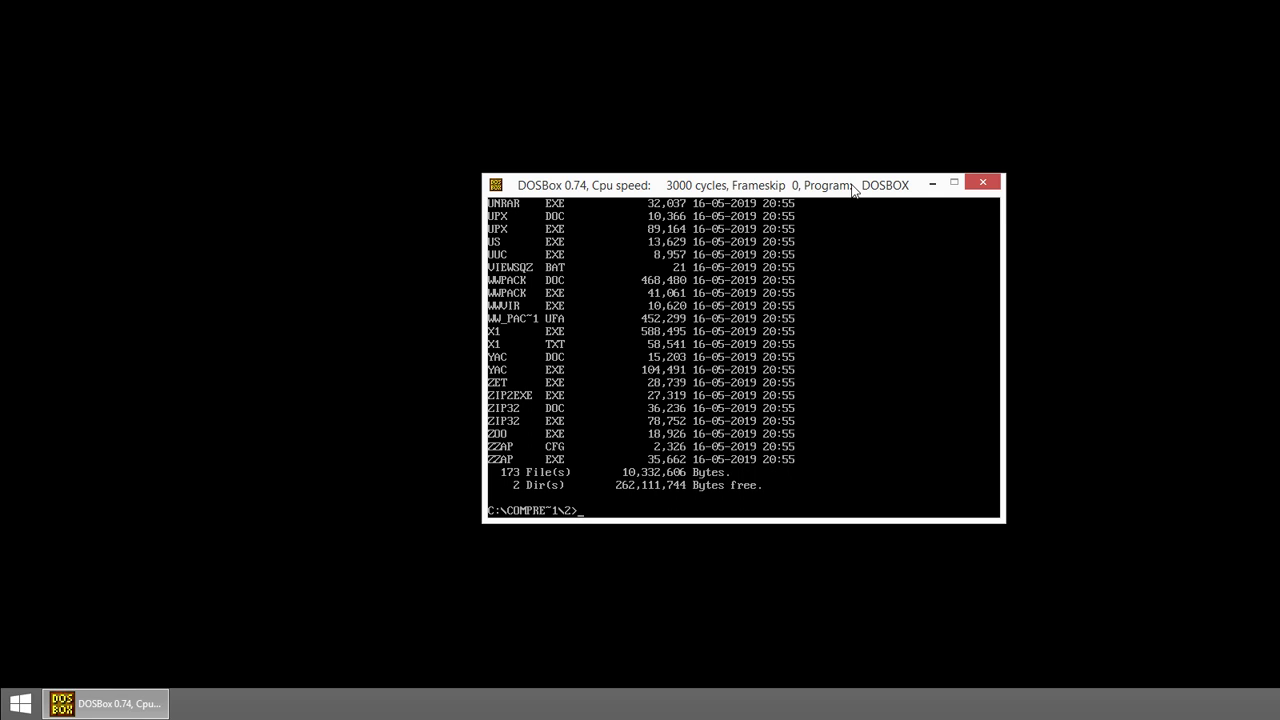
Discard the unfinished command and clear the screen.
text(hap)
key(BackSpace)
key(BackSpace)
key(BackSpace)
key(BackSpace)
text(cls)
key(Return)
Display HAP's syntax again and archive all files of subdirectory 2 into test.hap.
text(hap)
key(Return)
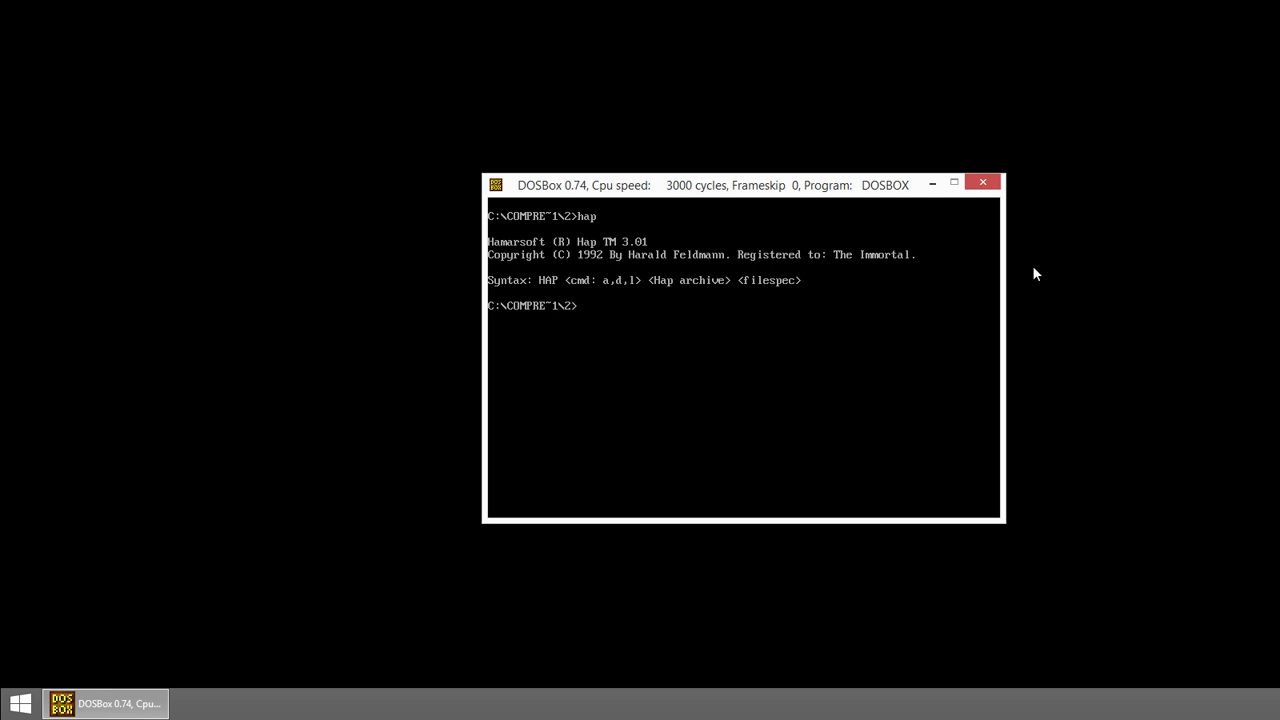
text(hap a test.hap *.*)
key(Return)
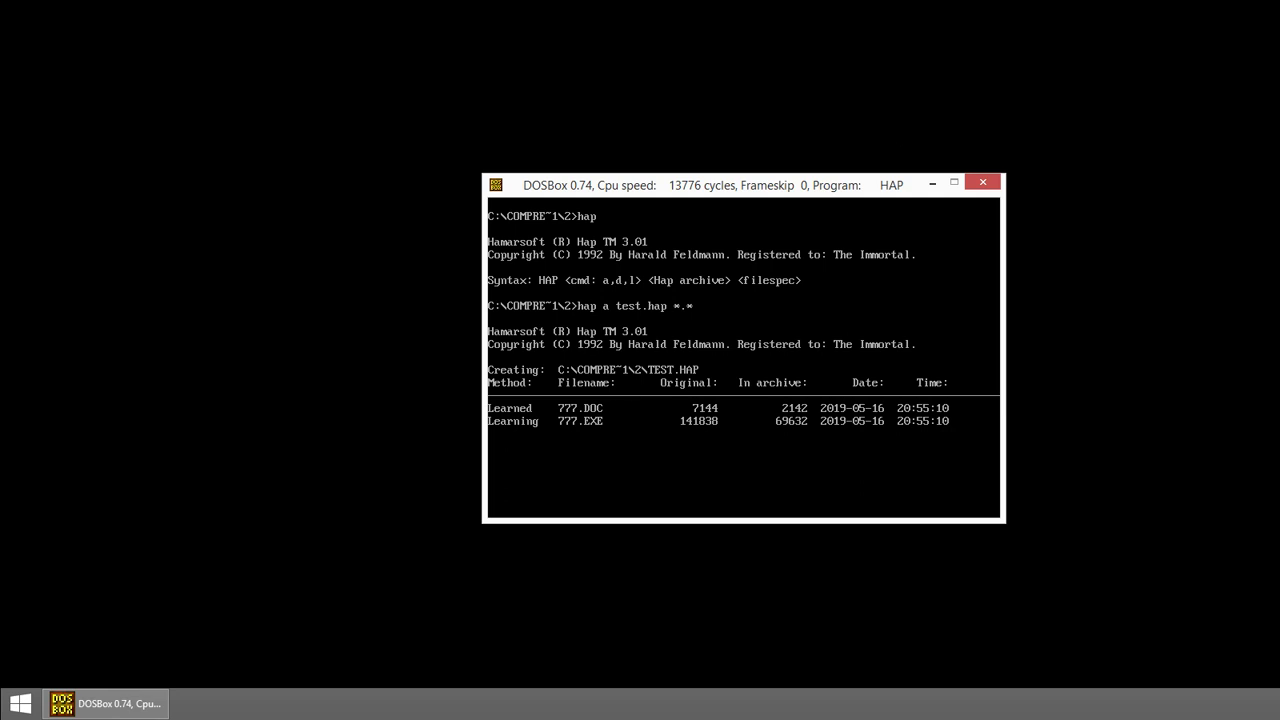
Switch to the DR-DOS 6.0 virtual machine in VMware Player, change to the compress directory and display HAP's syntax.
drag(1155, 335, 826, 277)
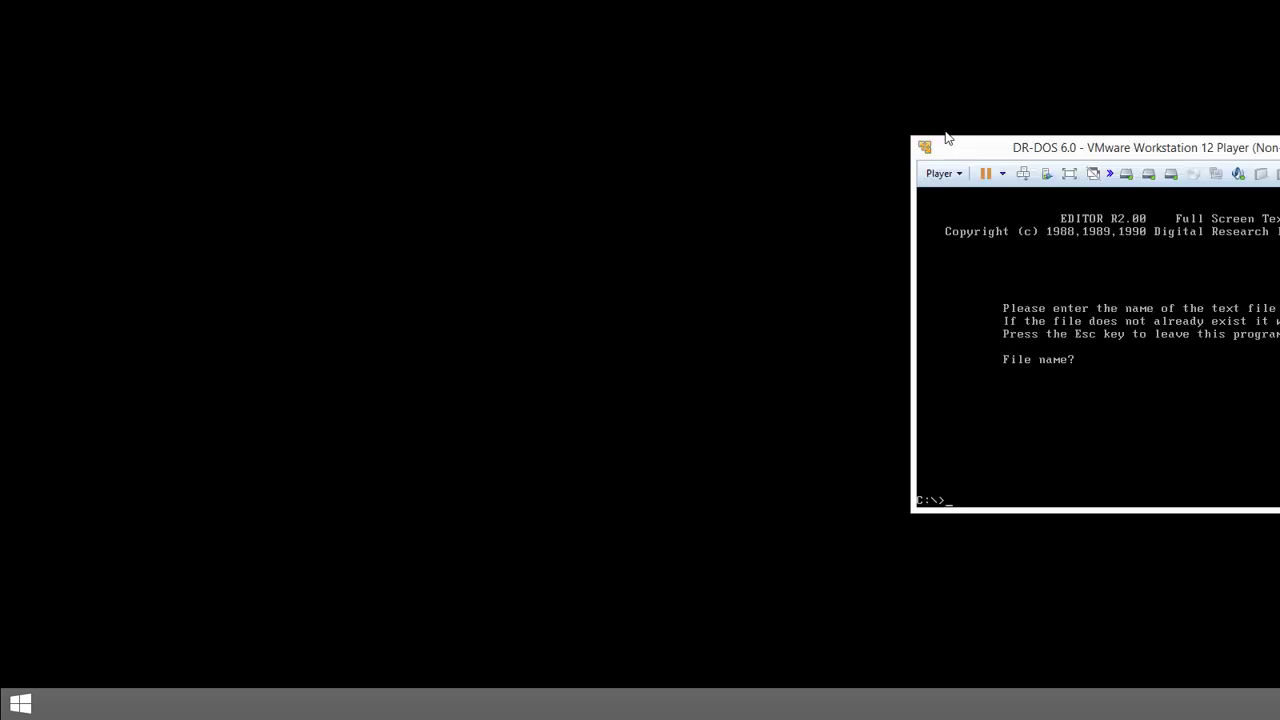
drag(662, 125, 572, 152)
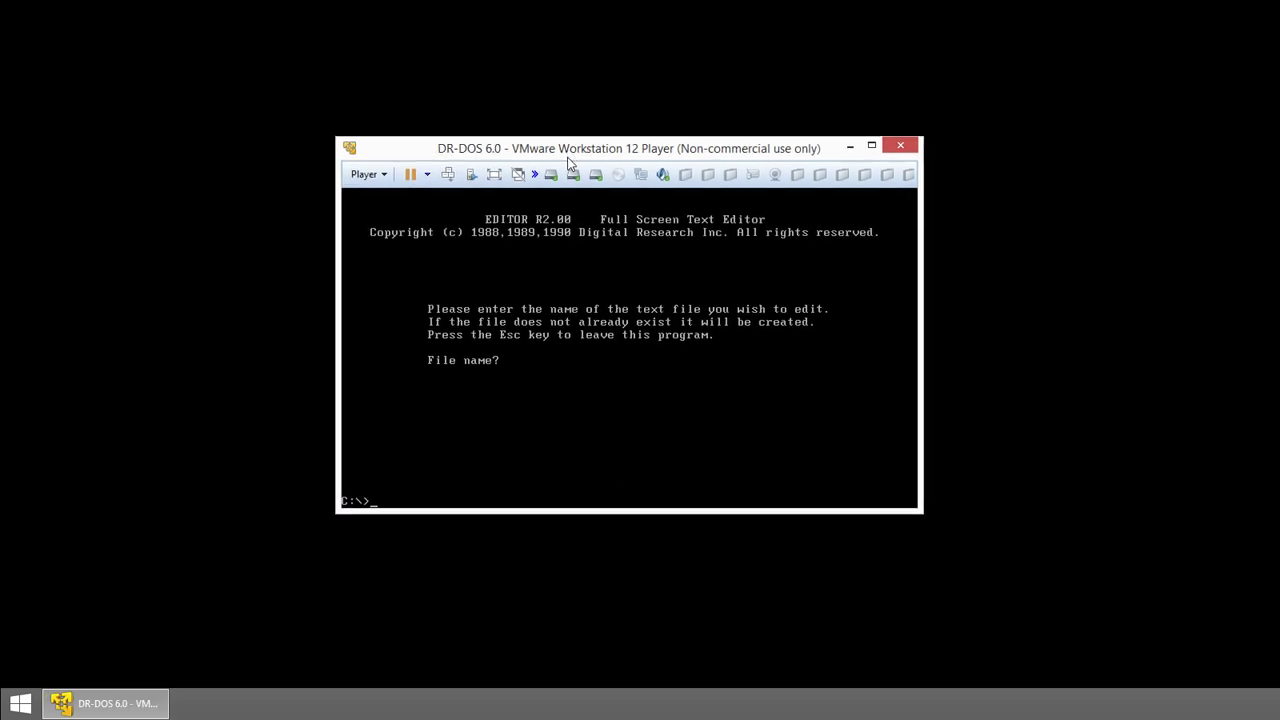
click(614, 380)
text(cd compress)
key(Return)
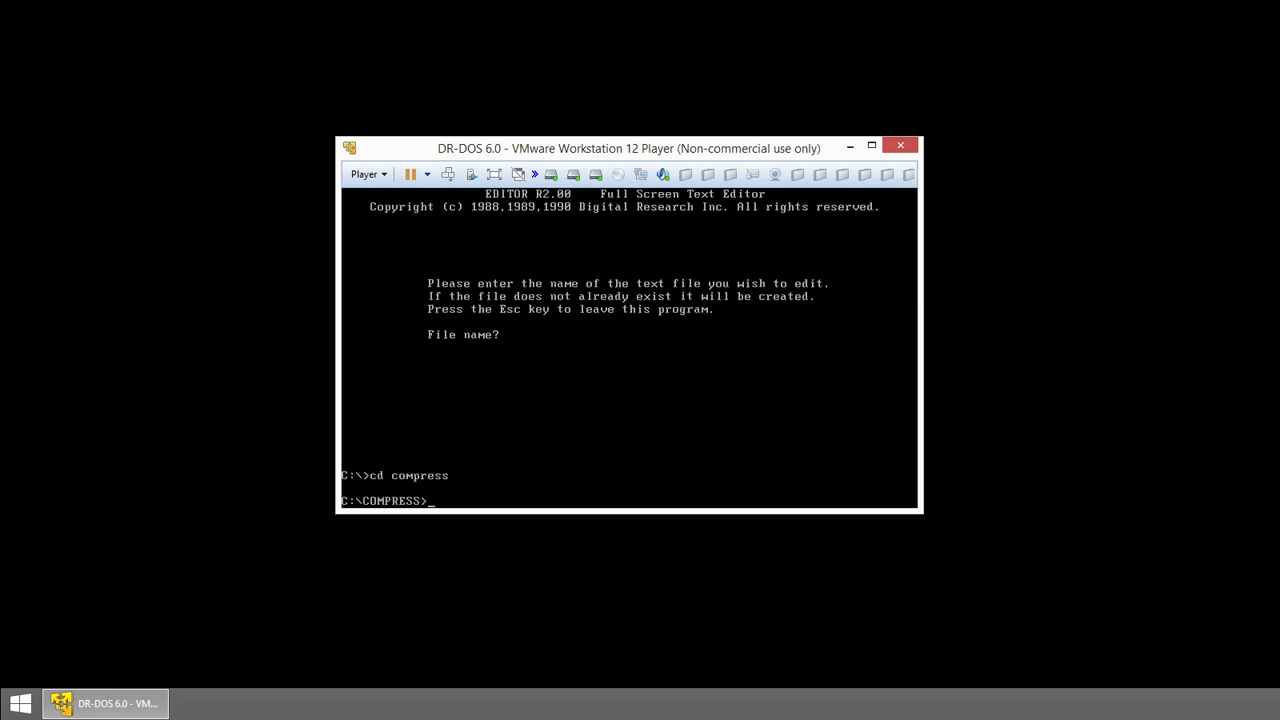
text(hap)
key(Return)
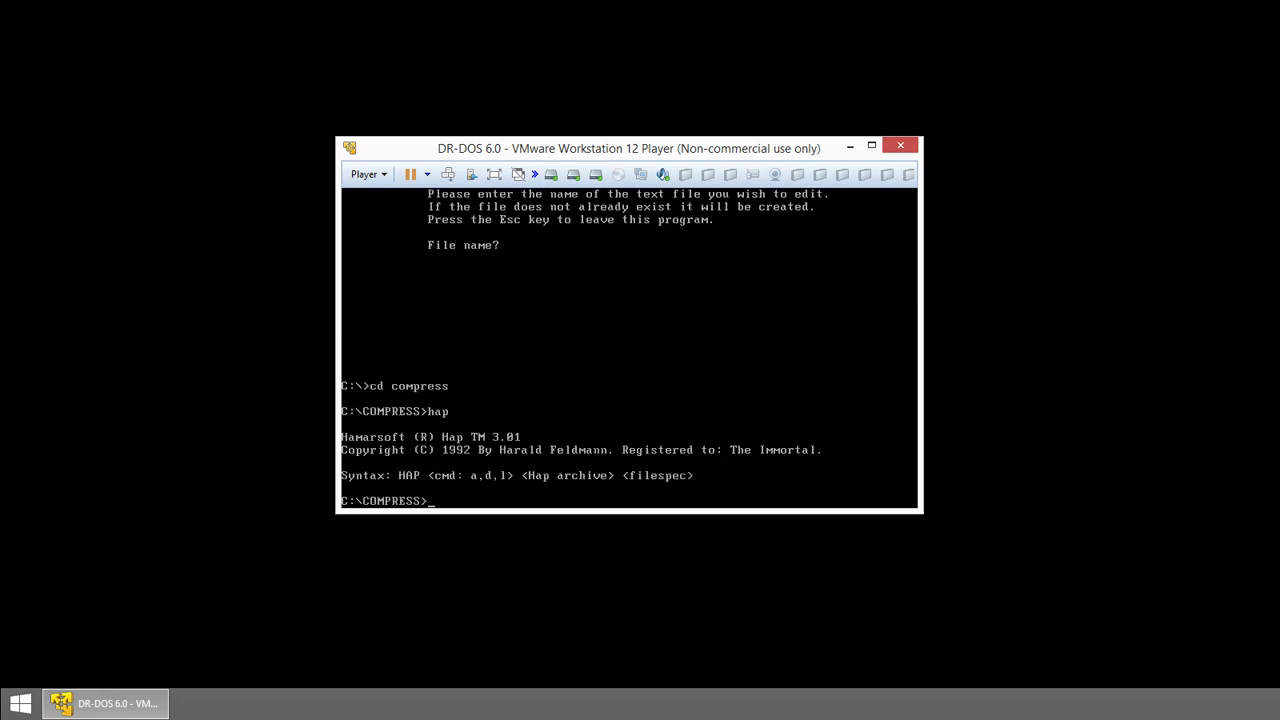
Create a subdirectory named 2 and copy all files of the COMPRESS directory into it.
text(md 2)
key(Return)
text(copy *.* 2)
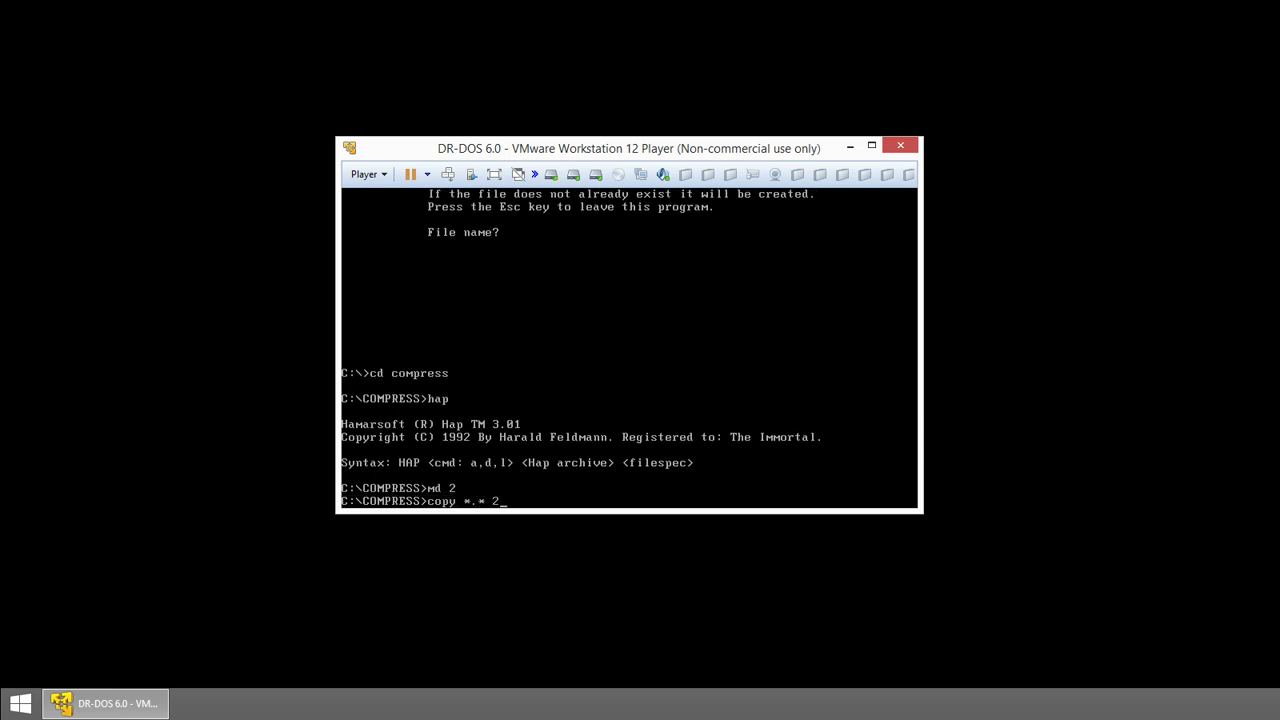
key(Return)
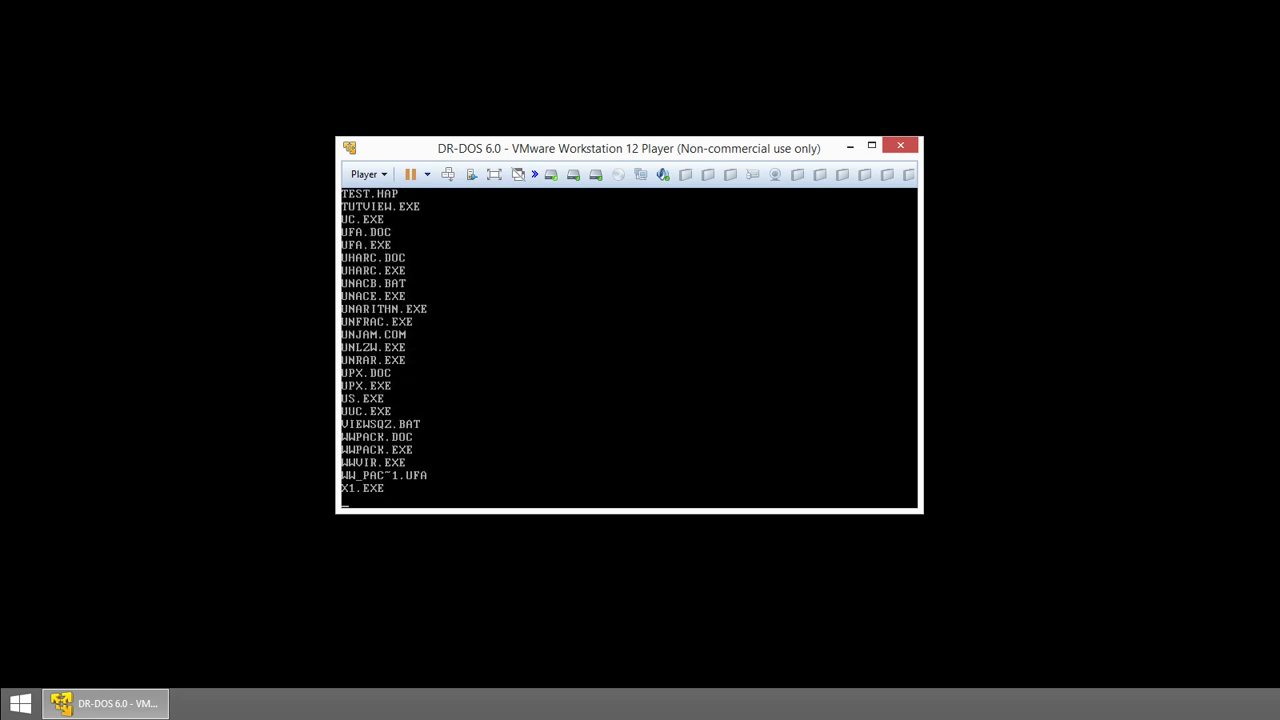
Change to subdirectory 2 and archive all its files into test.hap with HAP.
text(cd 2)
key(Return)
text(hap a test.hap *.*)
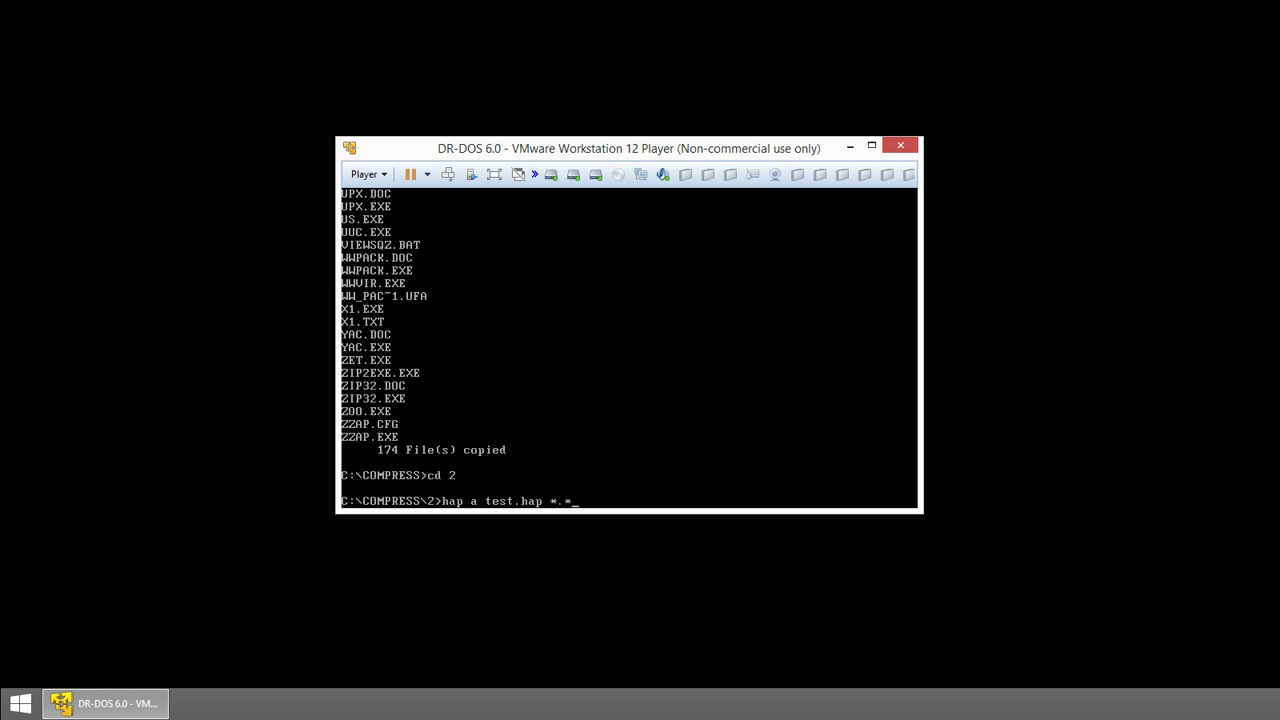
key(Return)
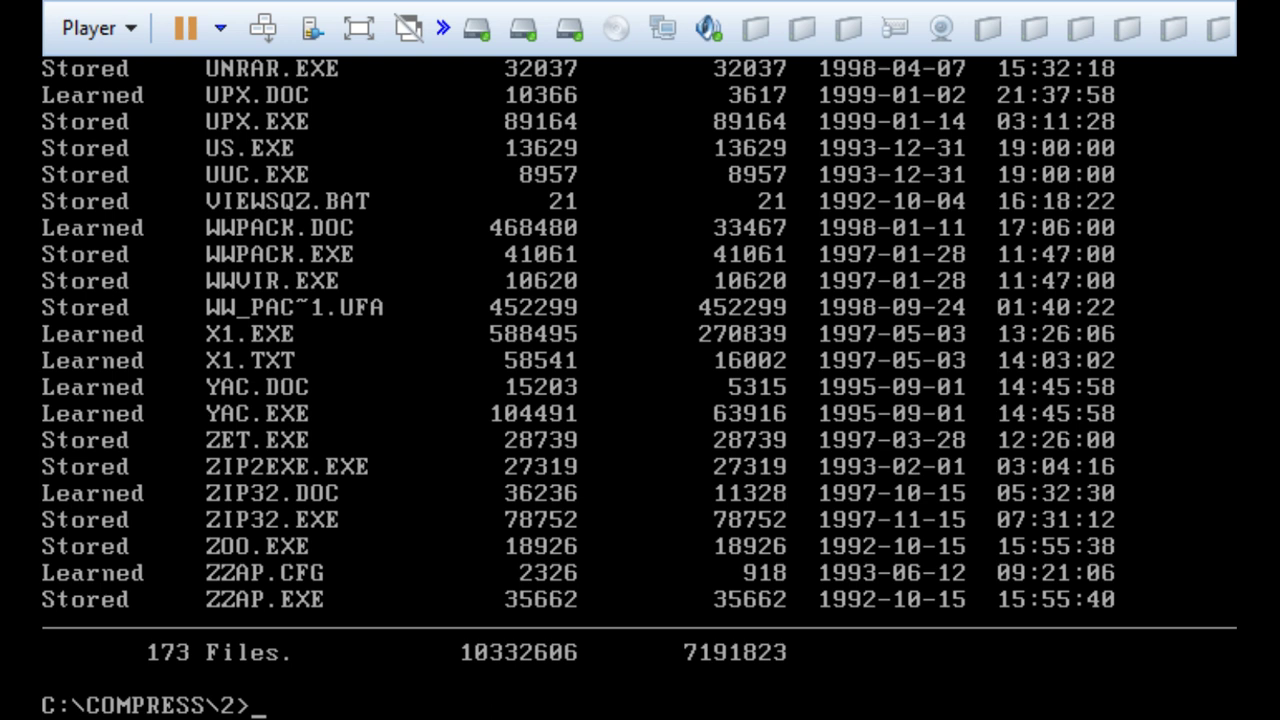
List the directory entry of test.hap to check the archive's size, and delete the file.
text(dir test.)
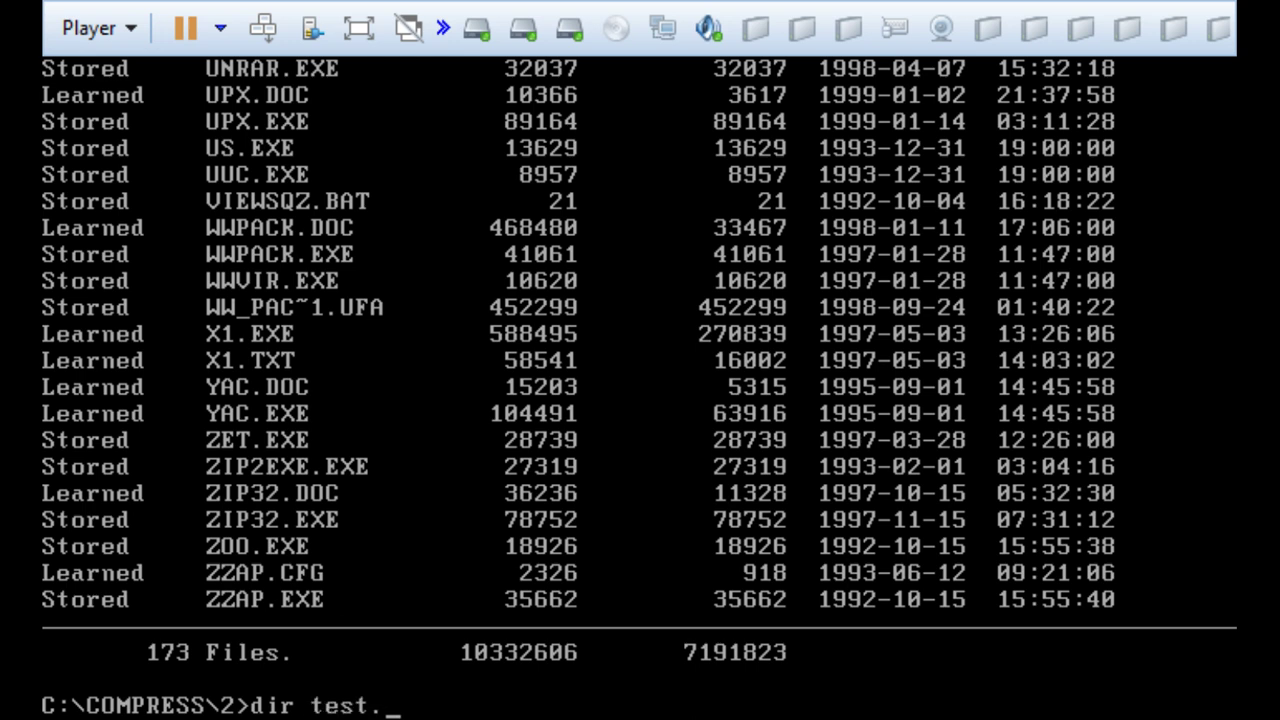
text(hap)
key(Return)
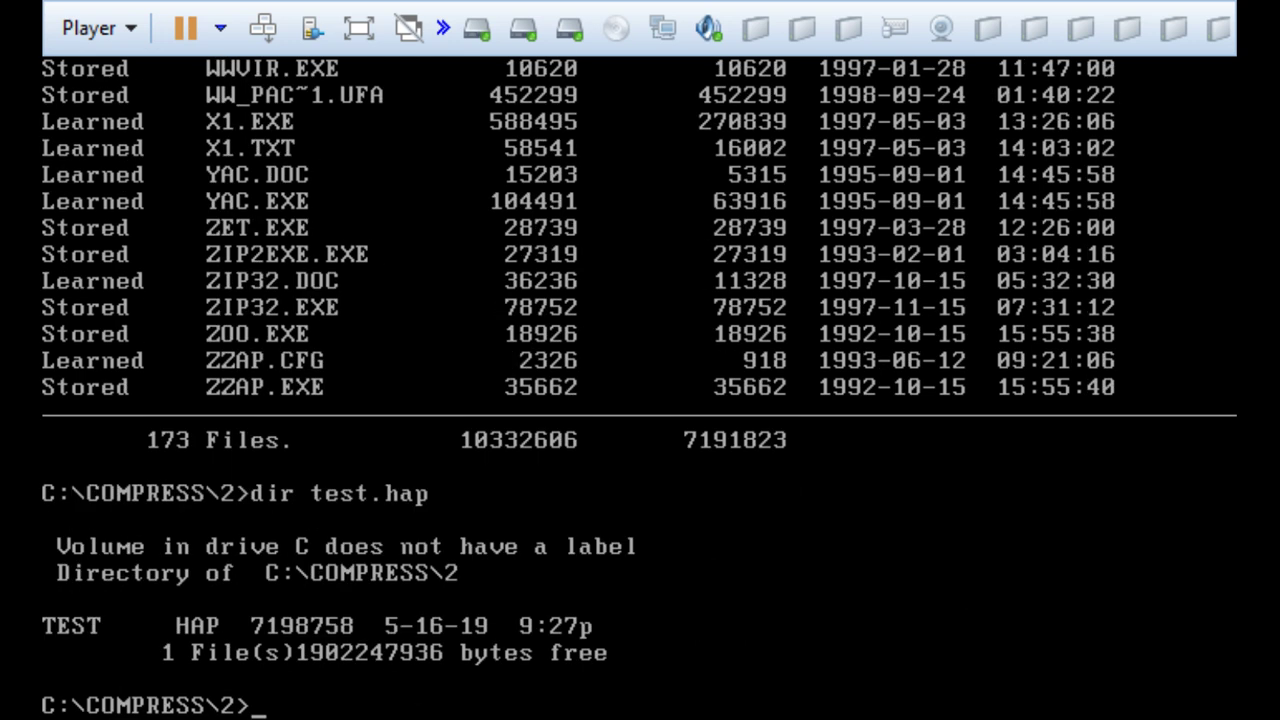
text(del test.hap)
key(Return)
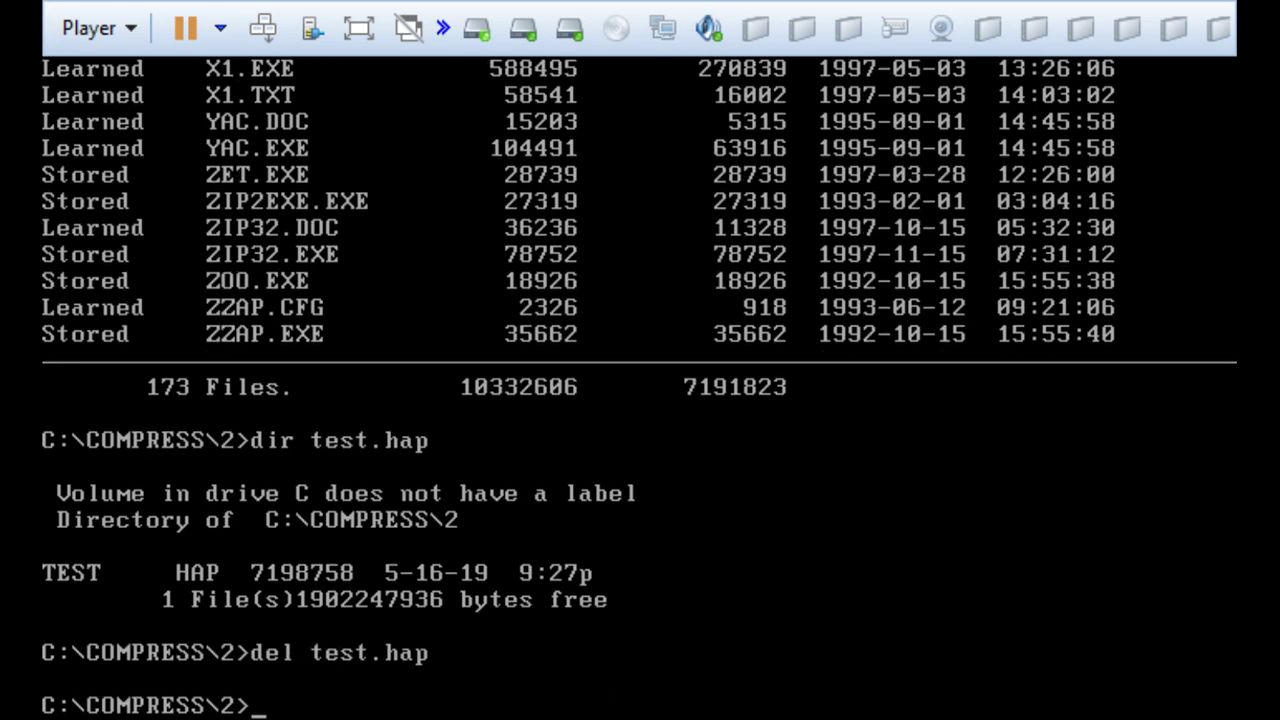
Run PKZIP, view its basic help and its second help screen of options, and quit the help.
text(pkzip)
key(Return)
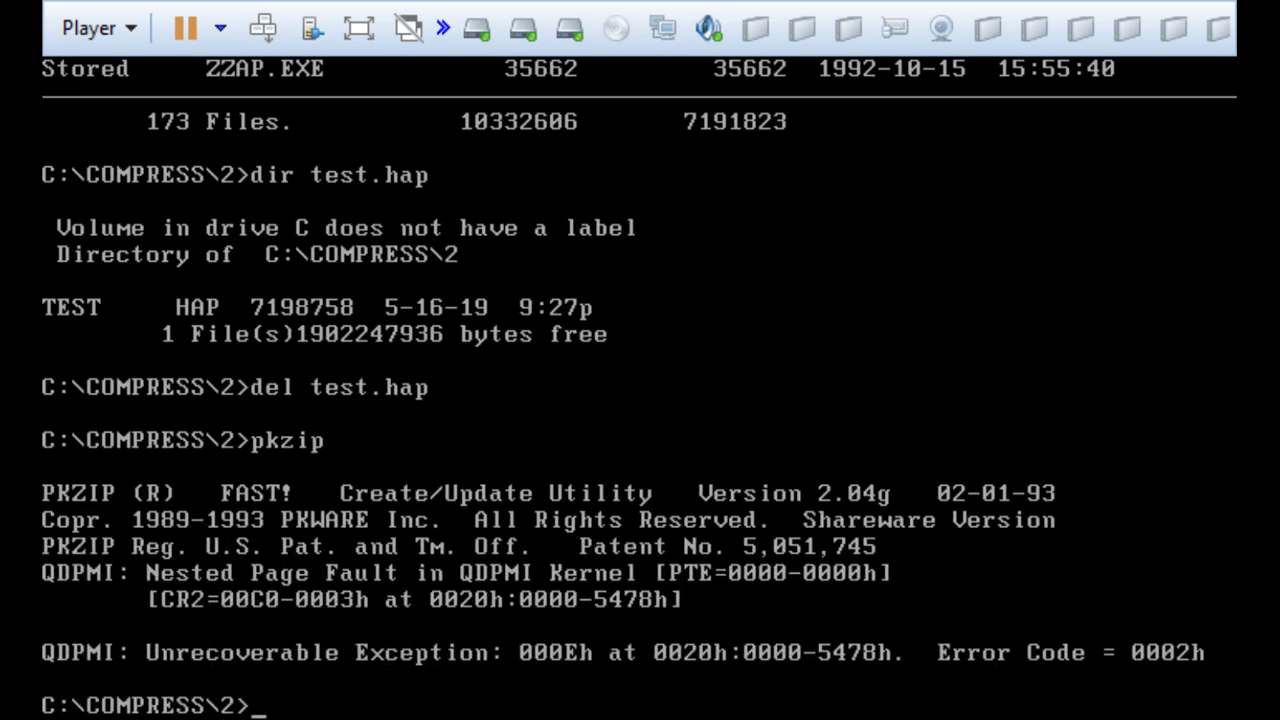
text(pkzip /h)
key(Return)
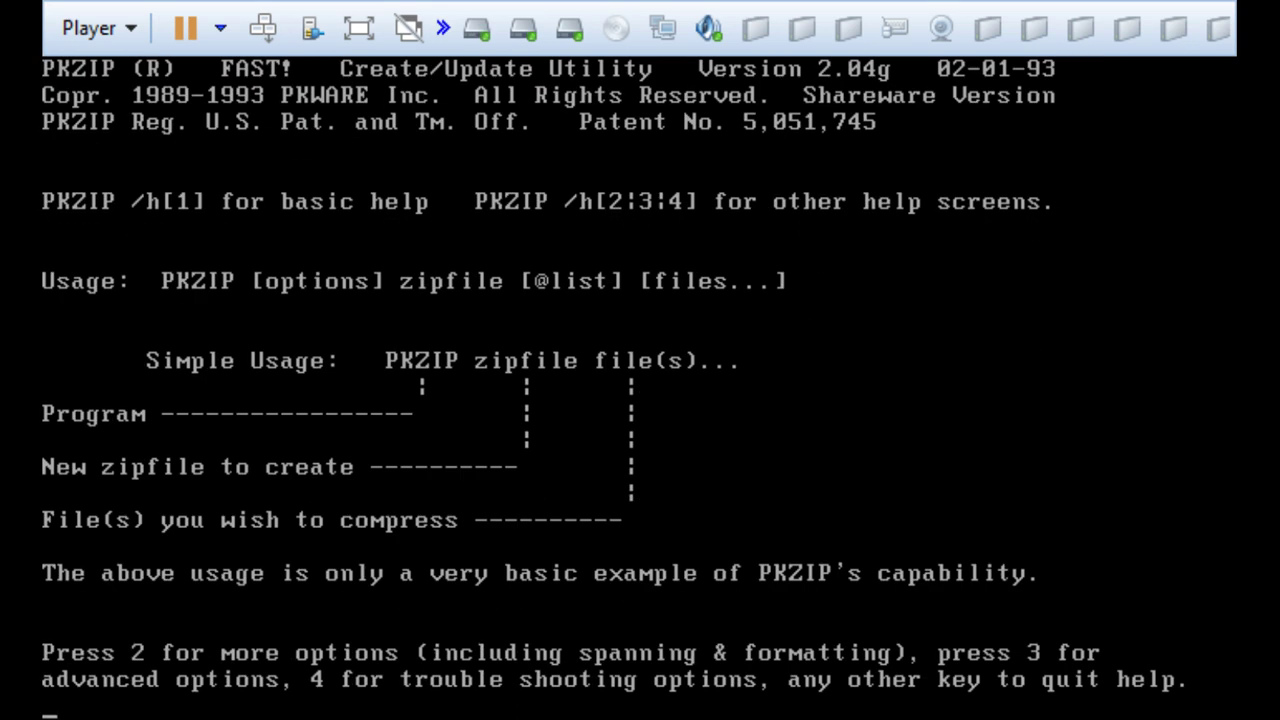
key(2)
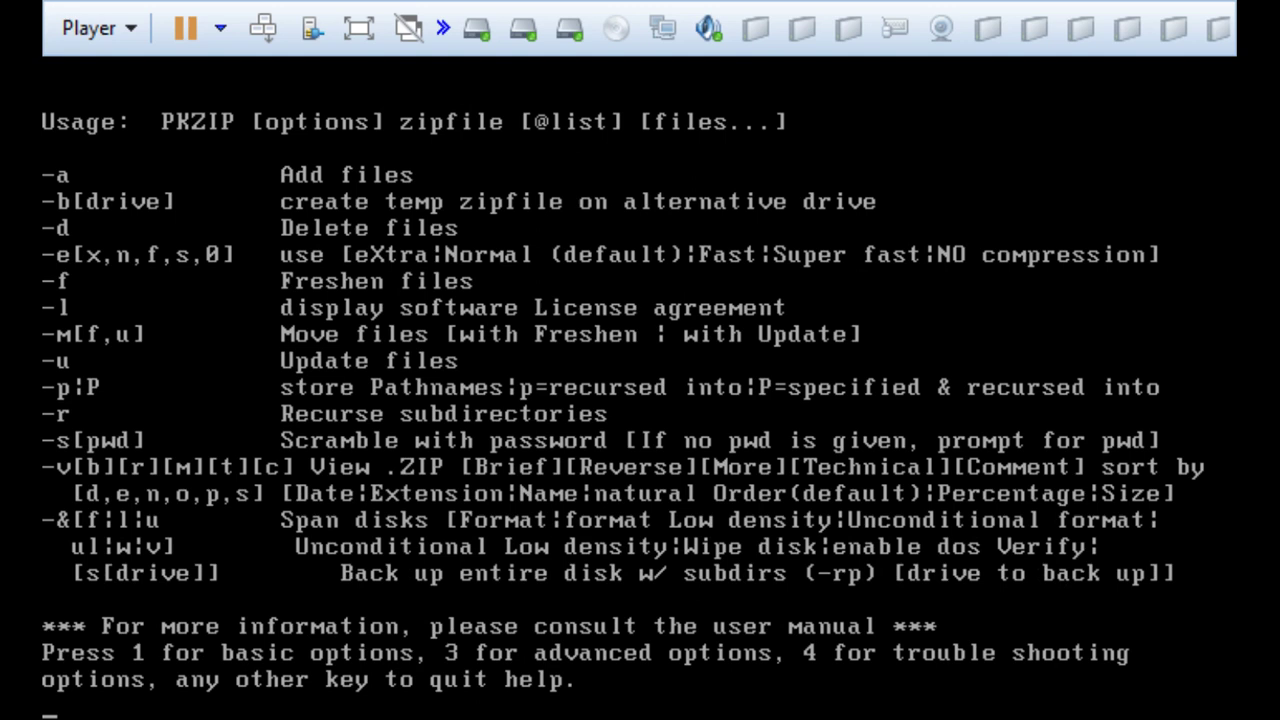
key(Return)
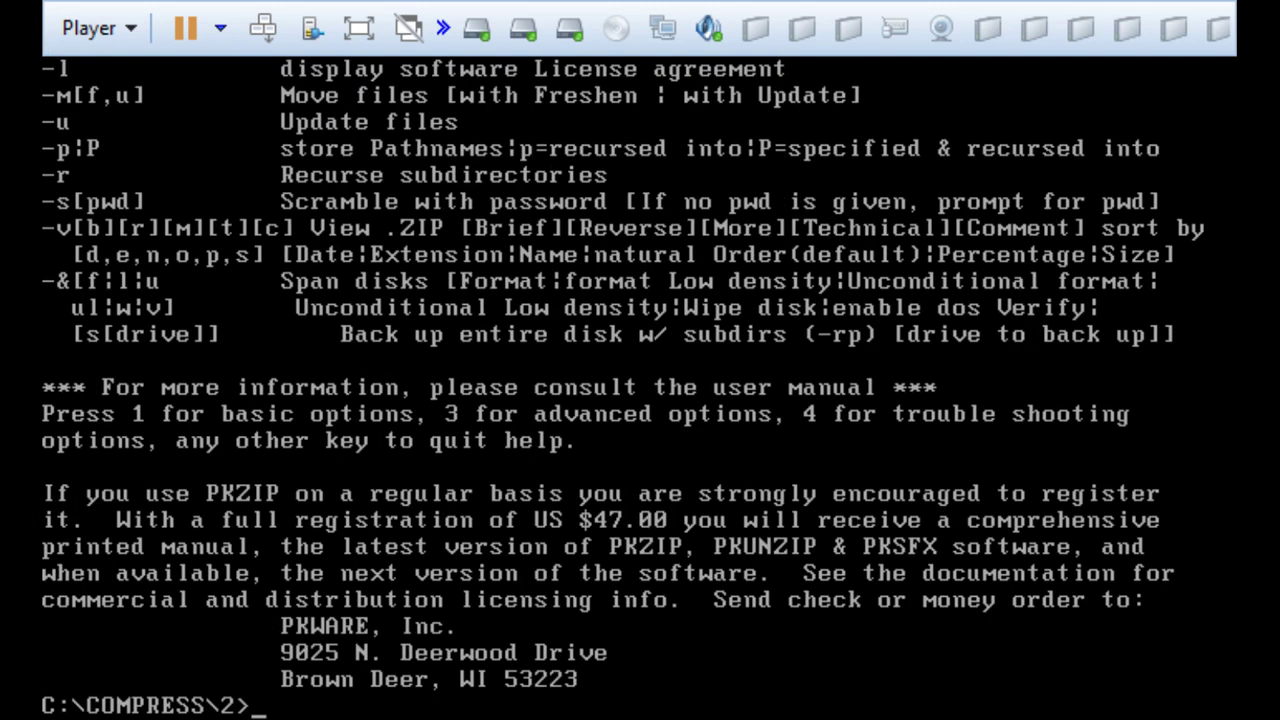
Try to create test.zip with the command pkzip -a ex test.zip.
text(pkzip -a ex)
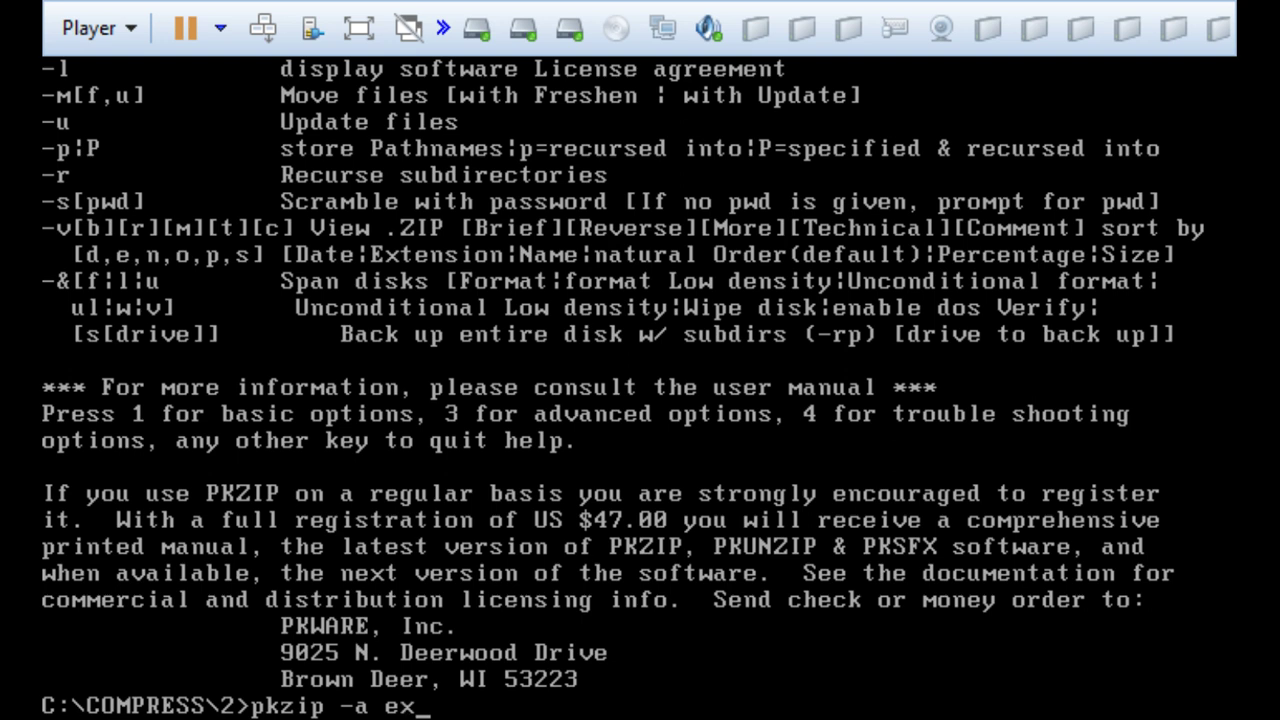
text( test.zip)
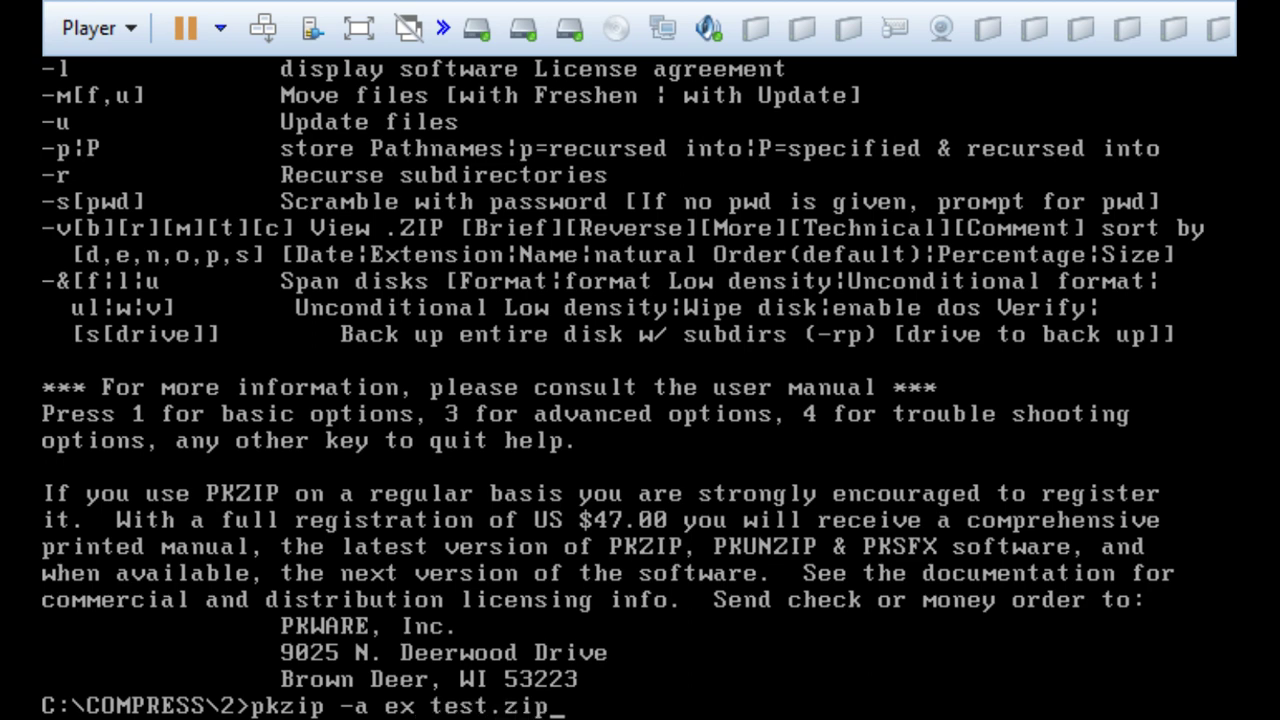
key(Return)
Reopen PKZIP's second help screen to examine the compression option syntax, and quit the help.
text(pkzip /h)
key(Return)
key(2)
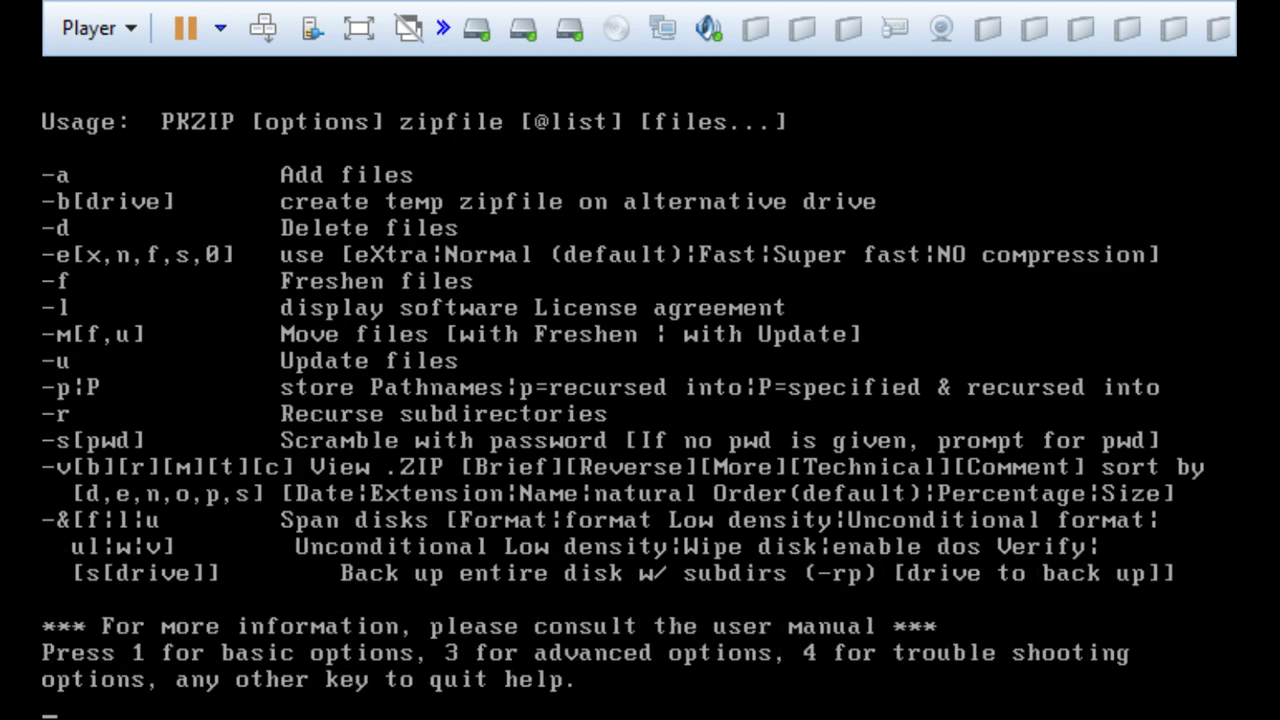
key(Return)
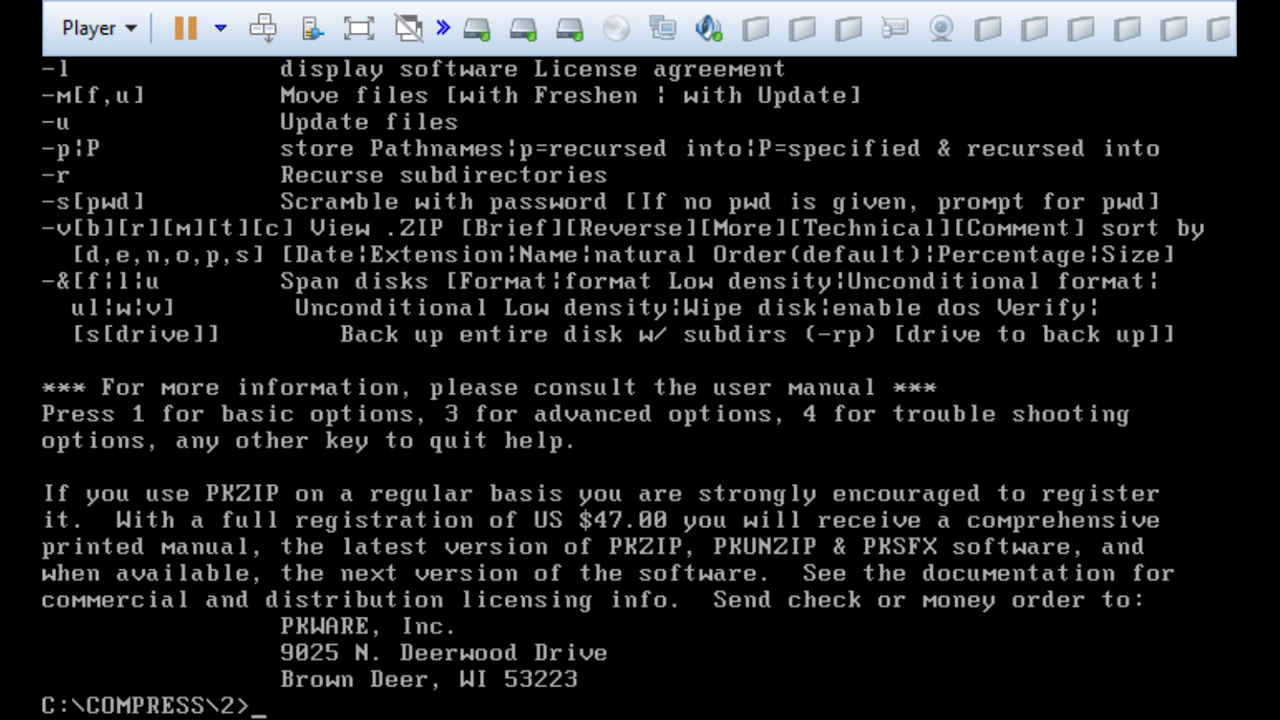
Try to create test.zip with PKZIP options -a -ex, first without a file specification and again with *.*.
text(pkzip -a -ex)
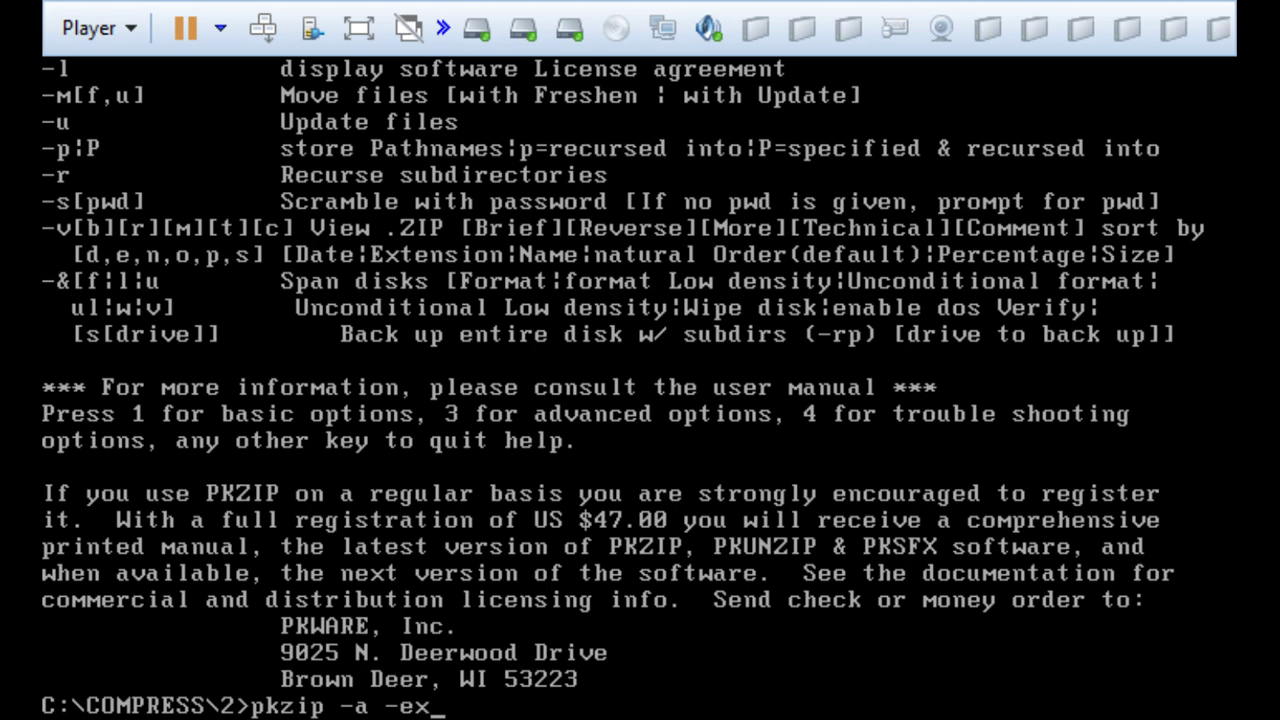
text( test.zip)
key(Return)
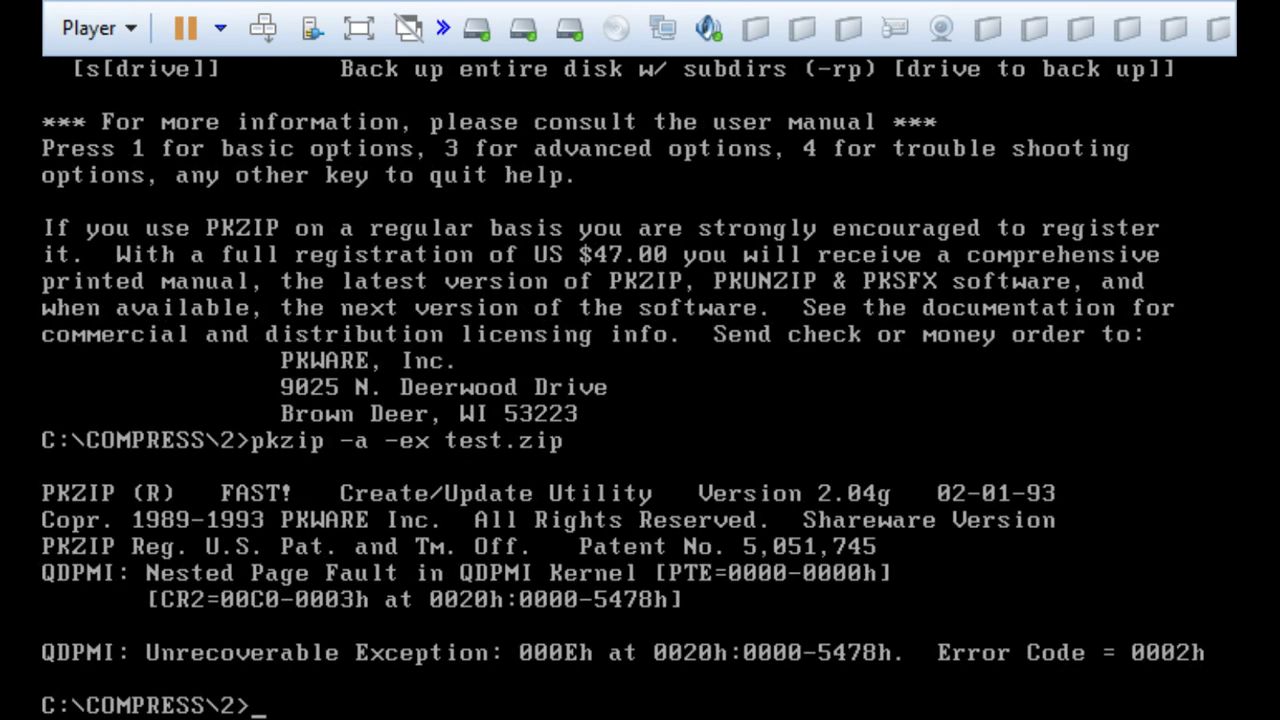
key(Up)
text(*.*)
key(Return)
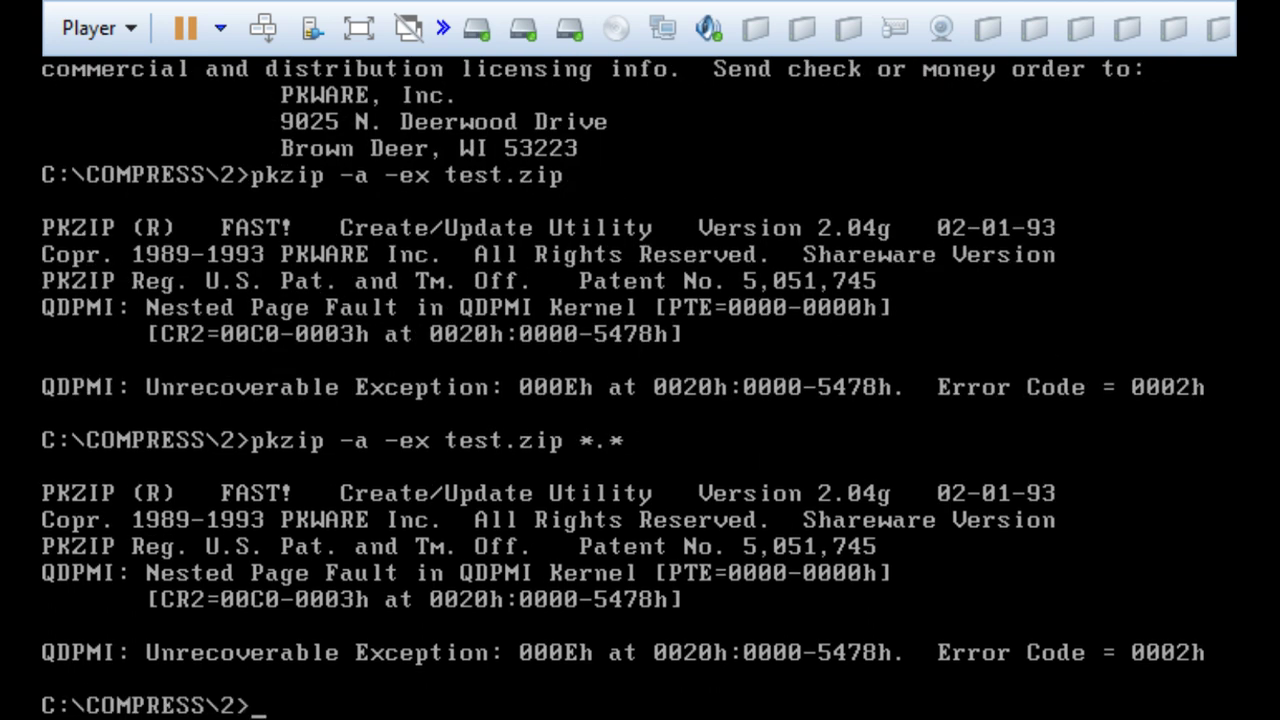
Display ARJ's usage and add the directory's files to a new archive named test.arj.
text(arj)
key(Return)
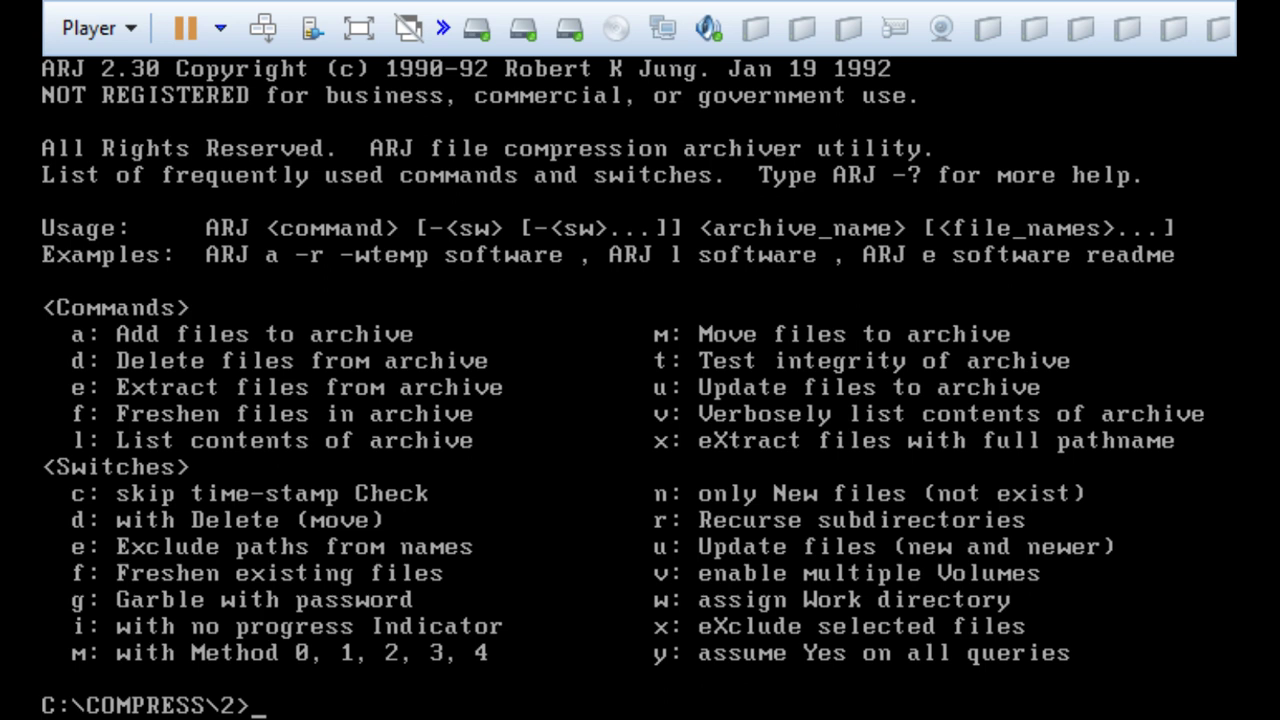
text(arj a)
text(test.arj)
key(Return)
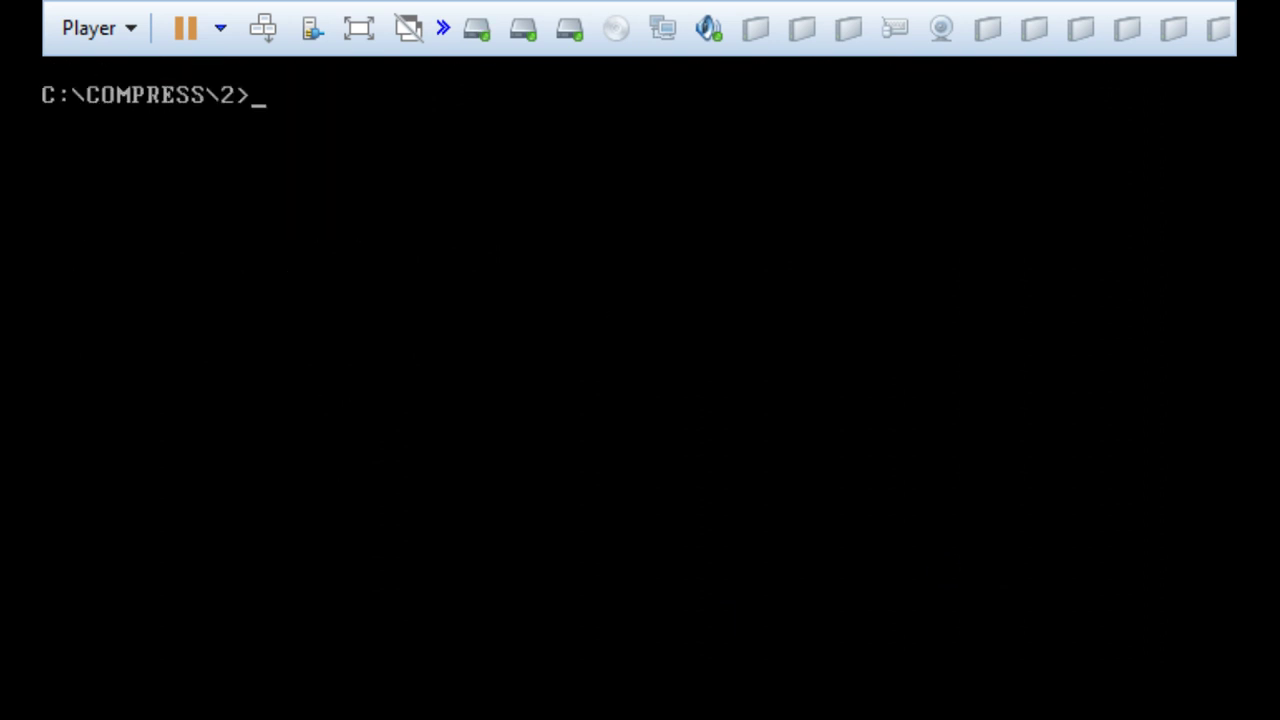
List the *.arj files to check the archive's size, and delete them.
text(dir *.arj)
key(Return)
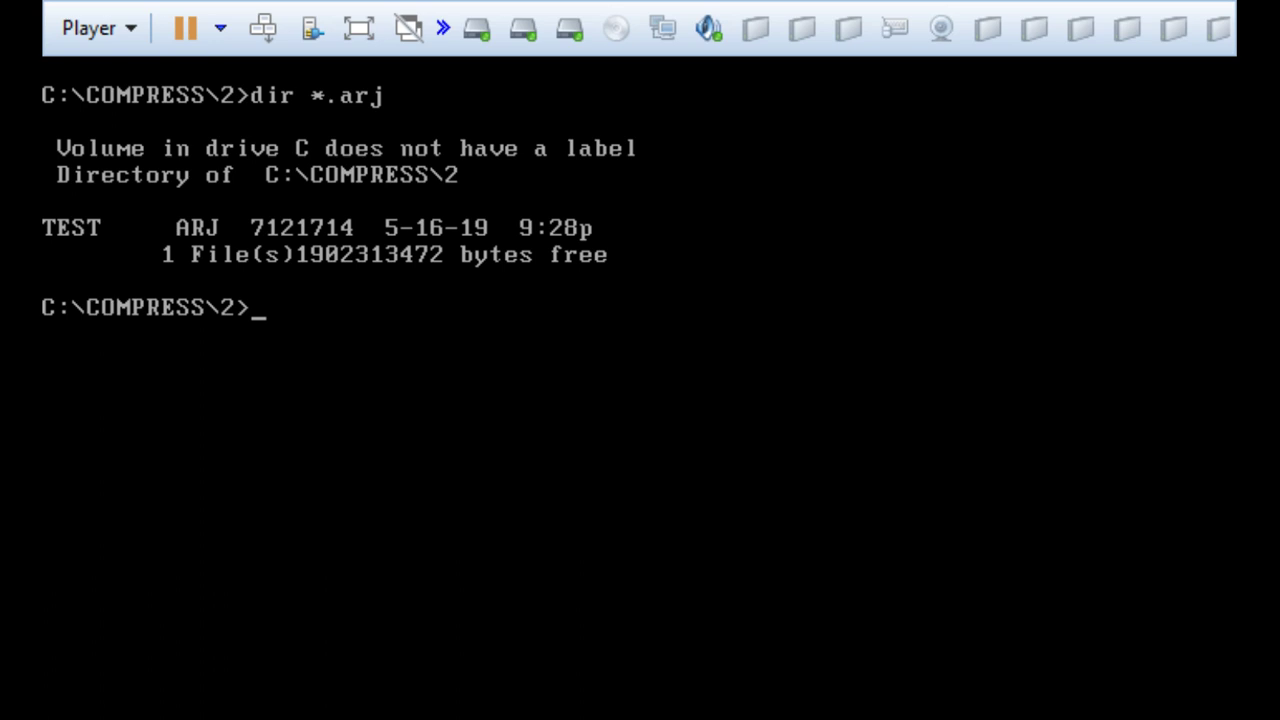
text(del)
text(.)
key(BackSpace)
text(*.arj)
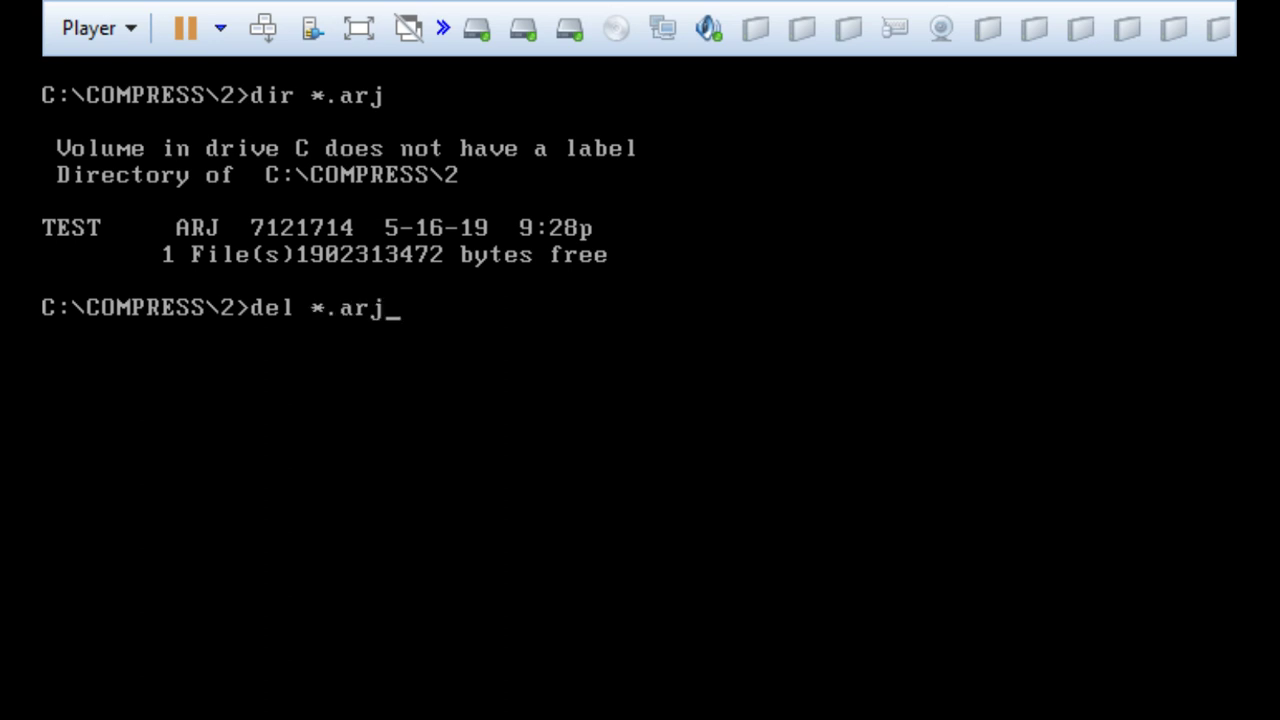
key(Return)
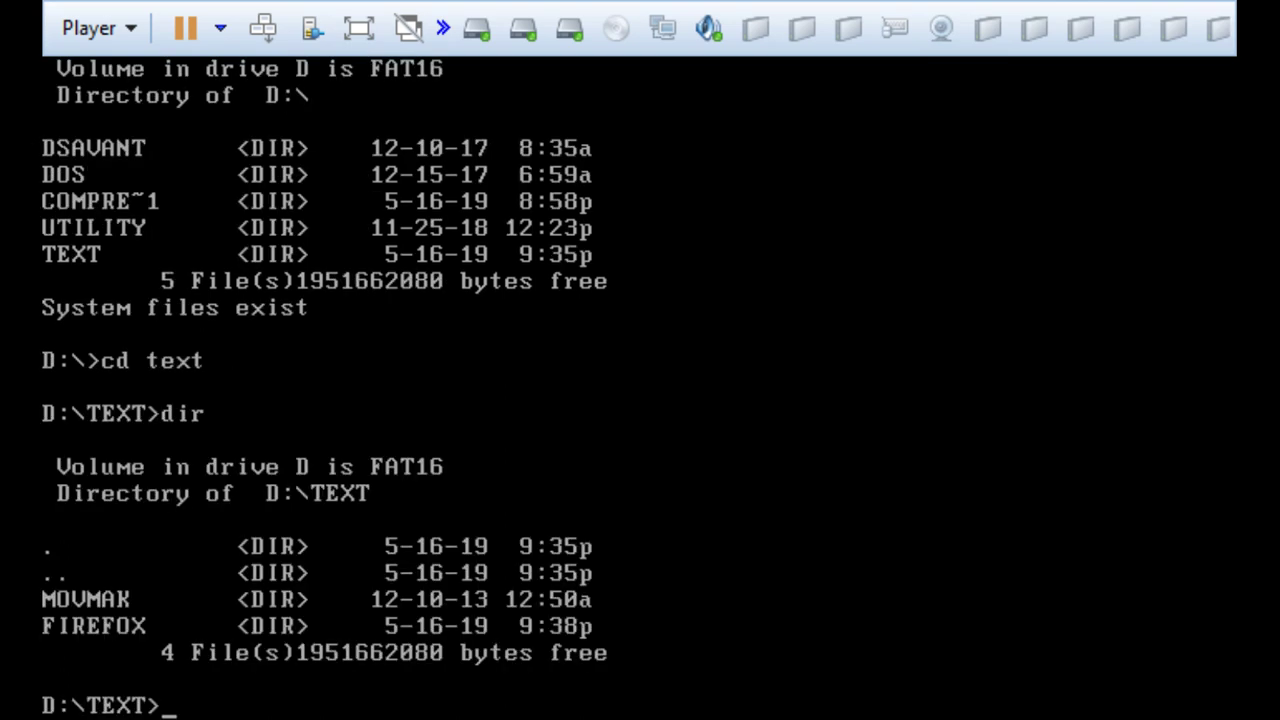
Enter the FIREFOX directory, list its contents, and compress the *.ja files into test.hap with HAP.
text(cd firefox)
key(Return)
text(dir)
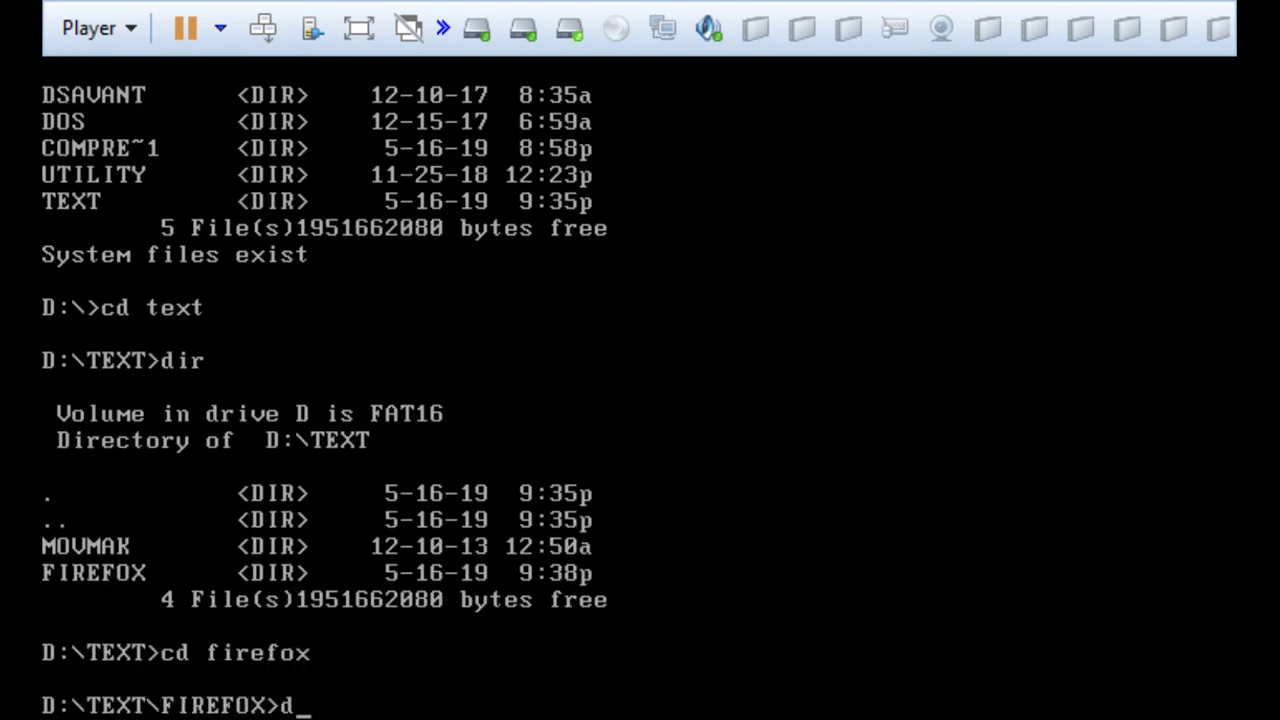
key(Return)
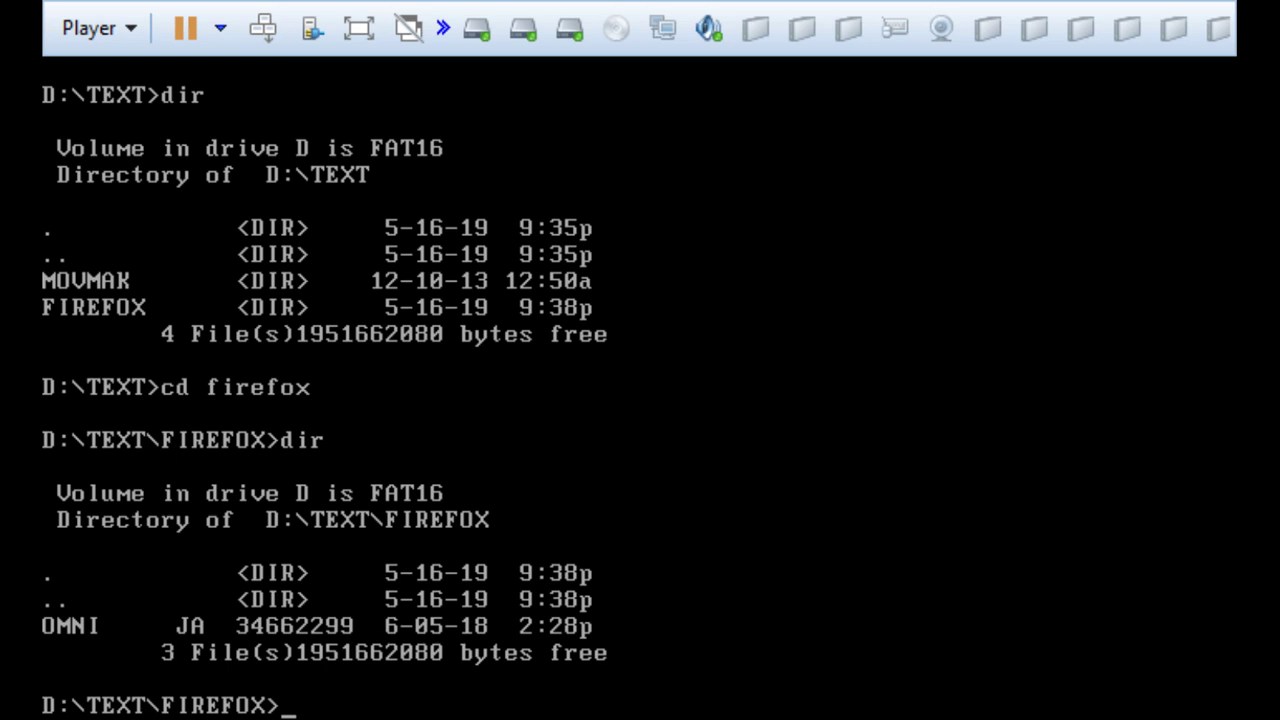
text(hap a test.hap *.ja)
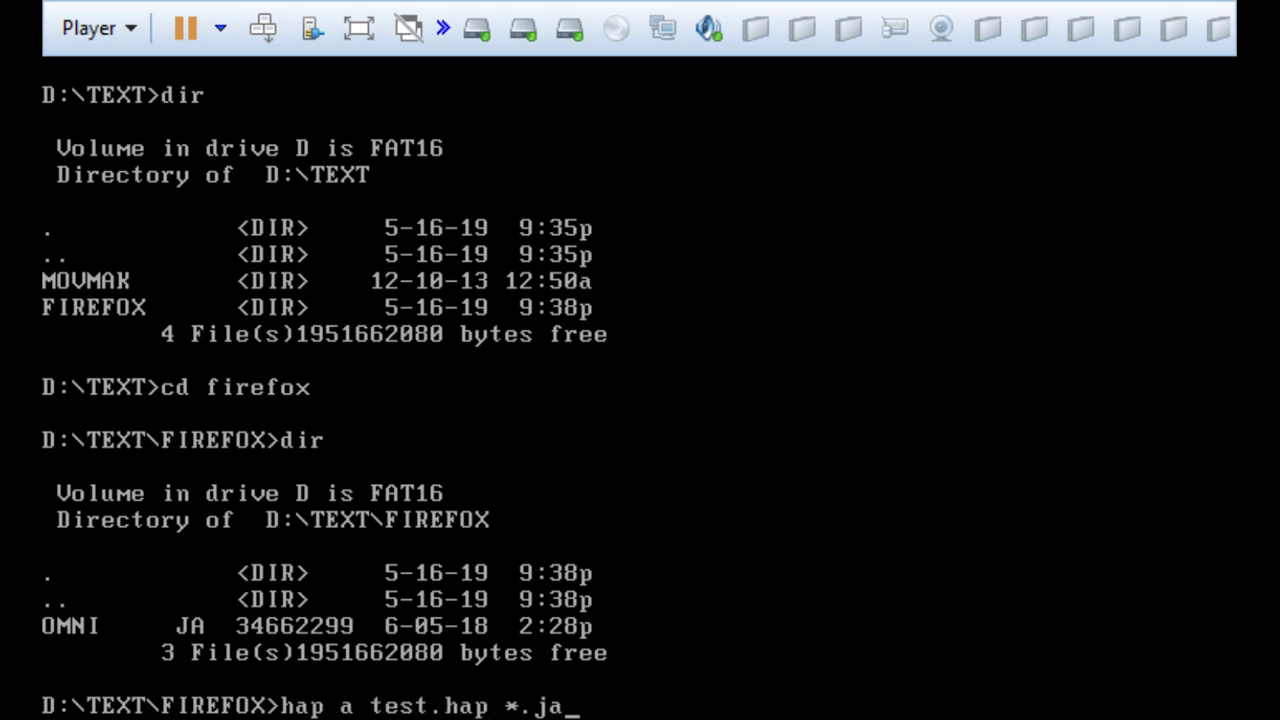
key(Return)
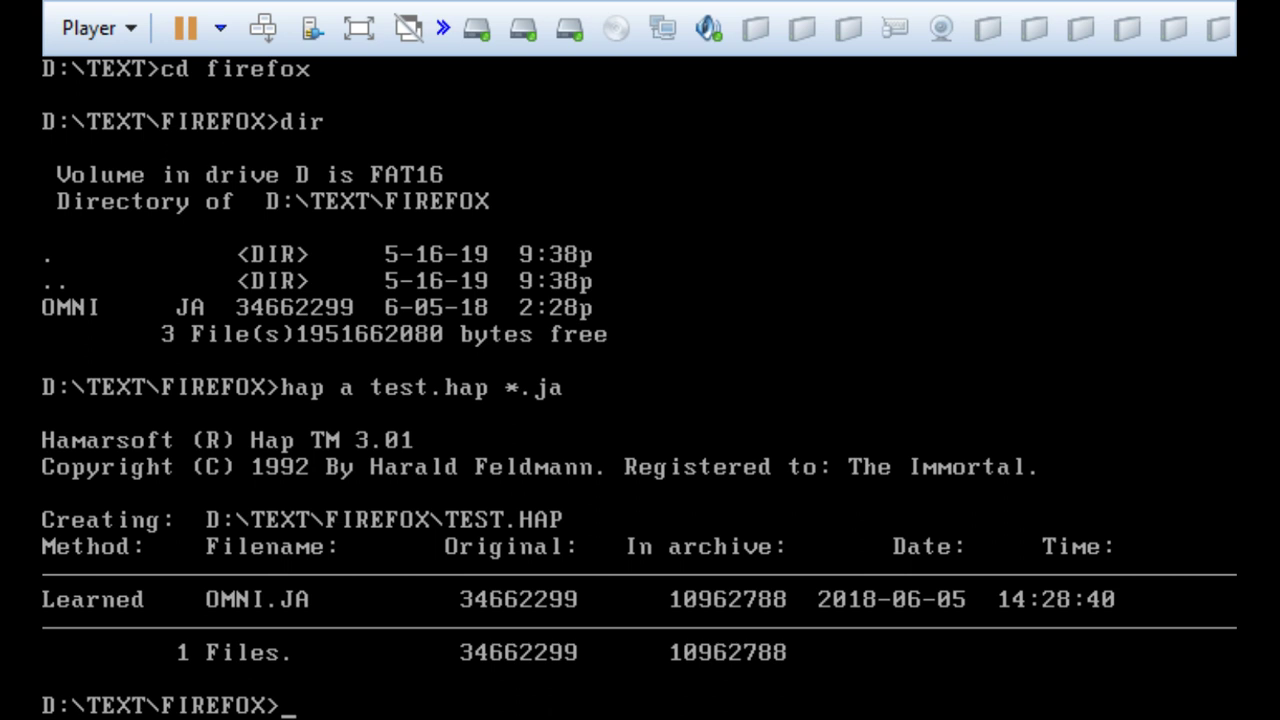
List the FIREFOX directory to check the HAP archive's size, and delete test.hap.
text(de)
key(BackSpace)
text(ir)
key(Return)
text(del test.hap)
key(Return)
Display ARJ's usage to examine its commands and switches.
text(arj a)
key(BackSpace)
text(-a)
key(BackSpace)
key(BackSpace)
key(BackSpace)
key(BackSpace)
key(BackSpace)
key(Return)
text(arj)
key(Return)
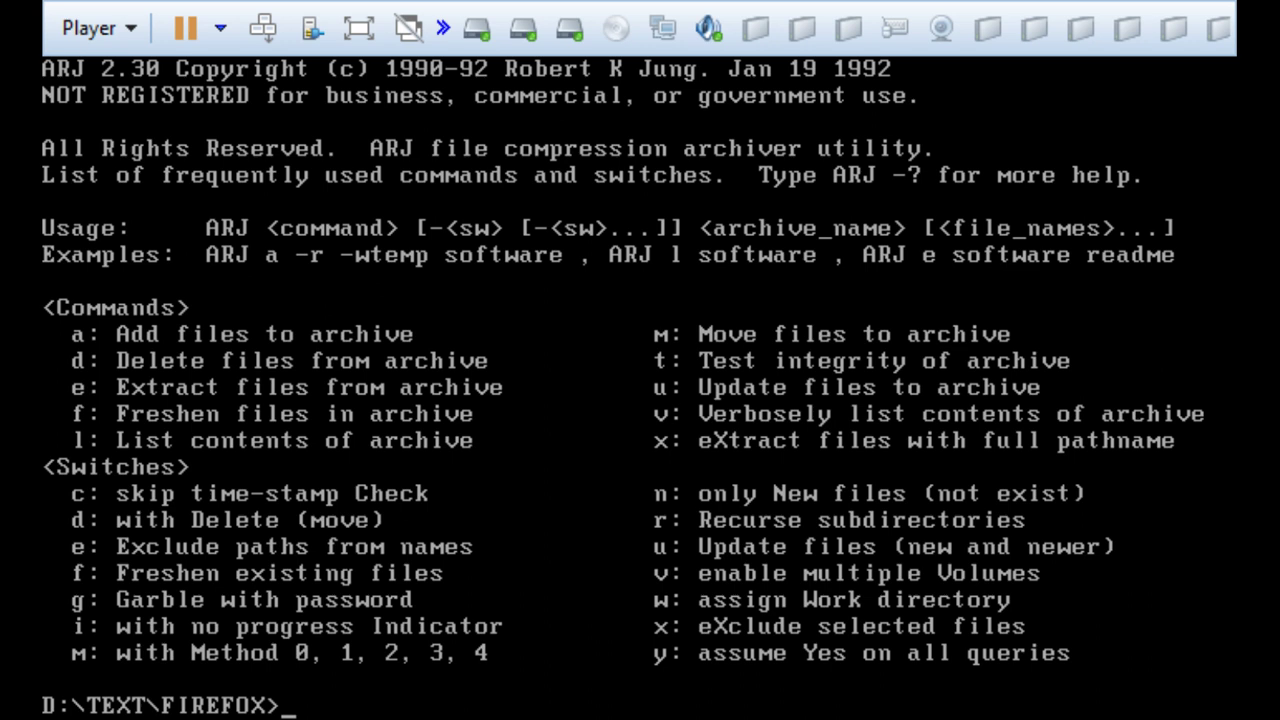
Add the FIREFOX directory's files to a new ARJ archive named test.arj.
text(arj a test.arj)
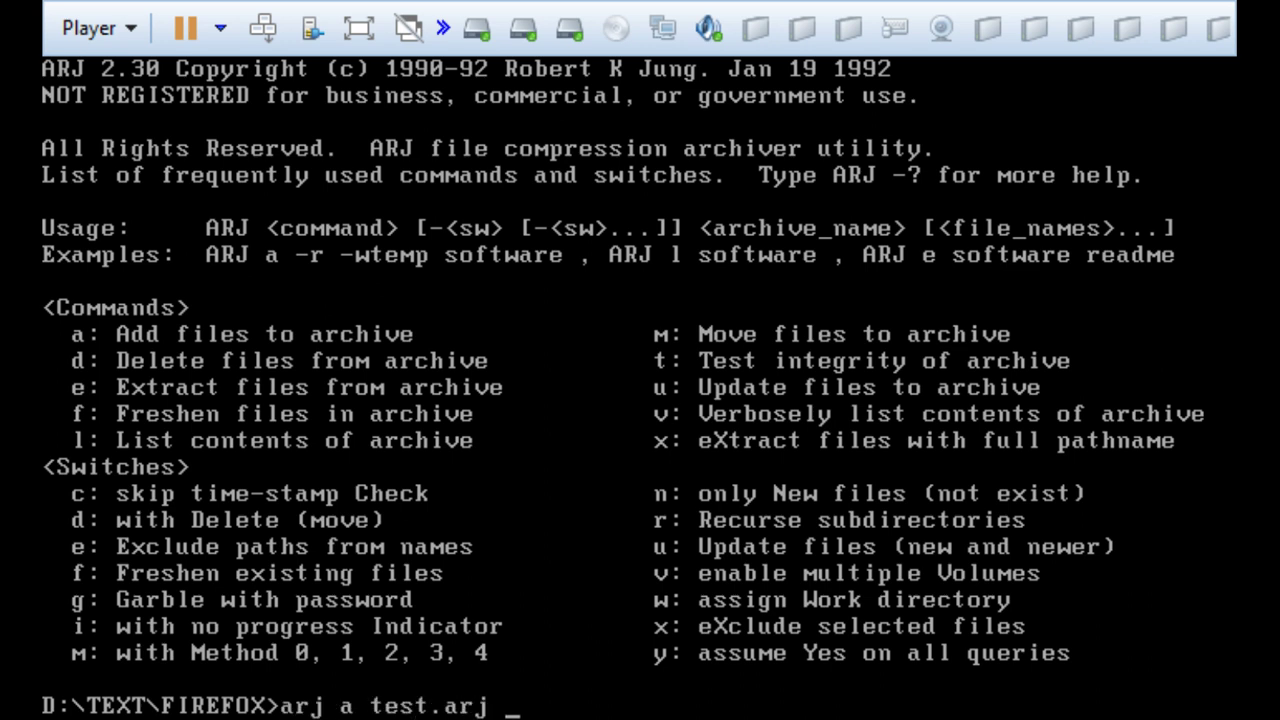
key(BackSpace)
key(Return)
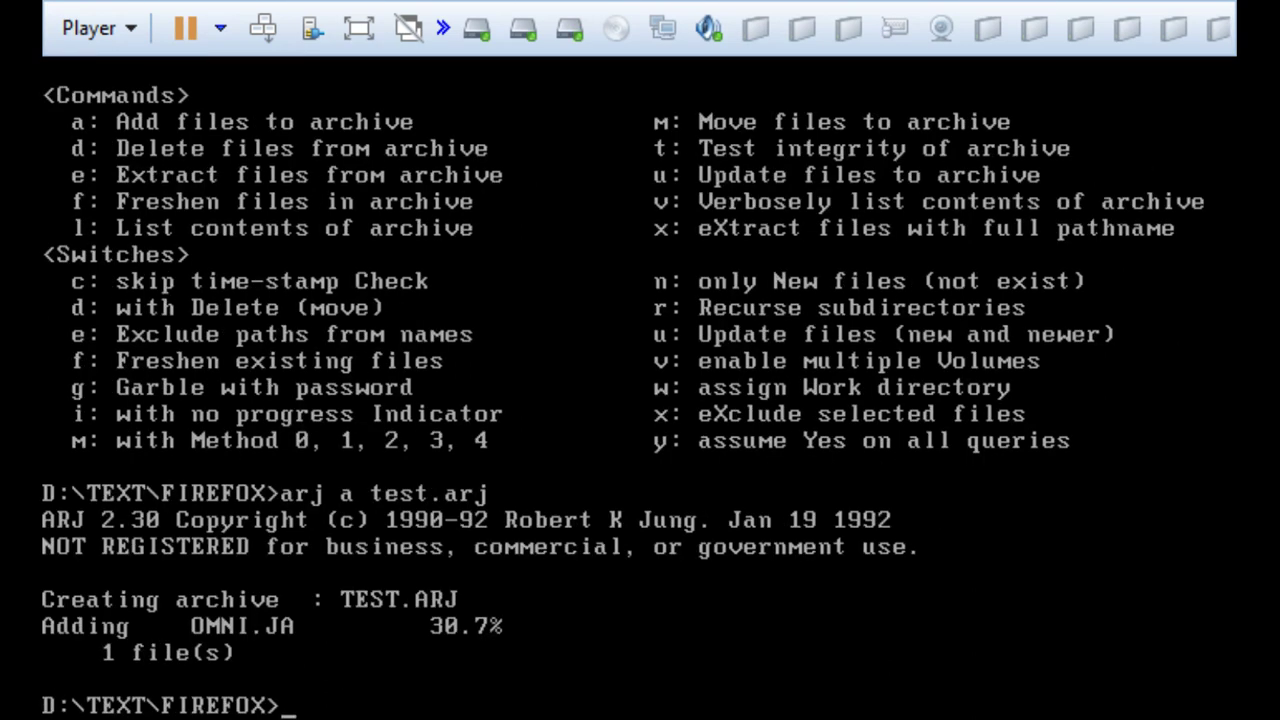
List the FIREFOX directory to check the ARJ archive's size, then delete test.arj and relist the directory.
text(dir)
key(Return)
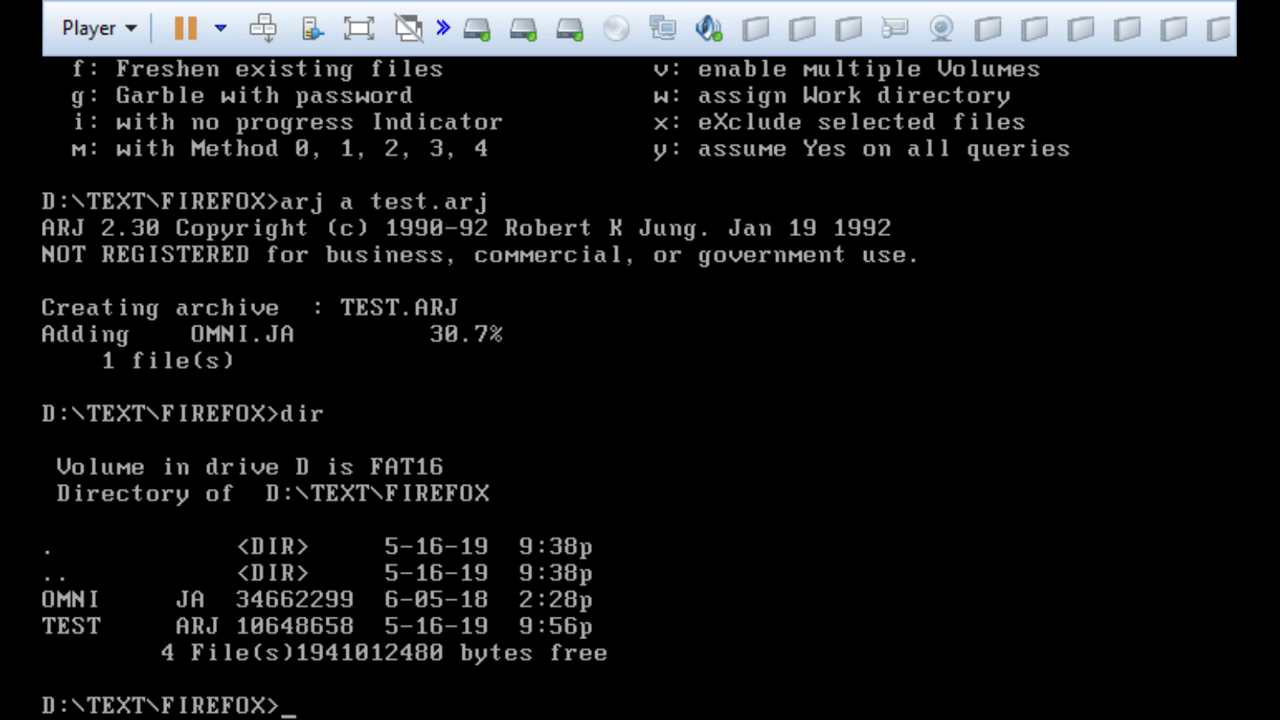
text(cd test.arj)
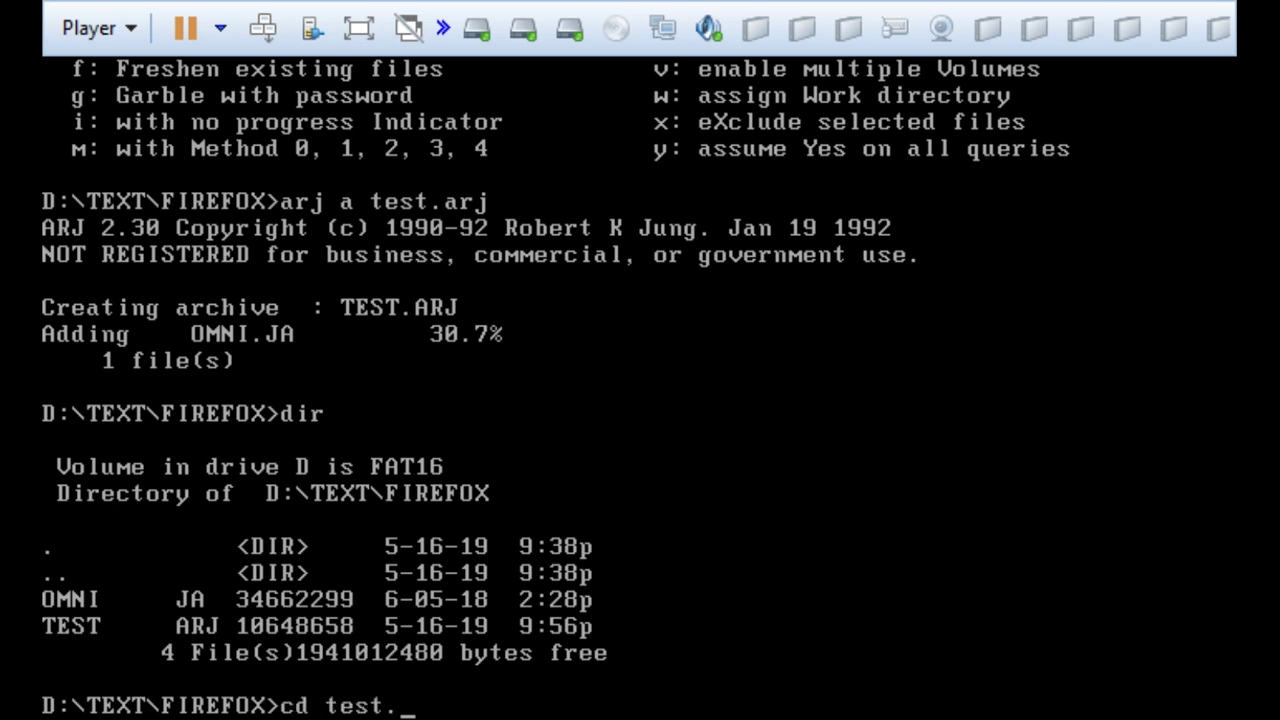
key(Return)
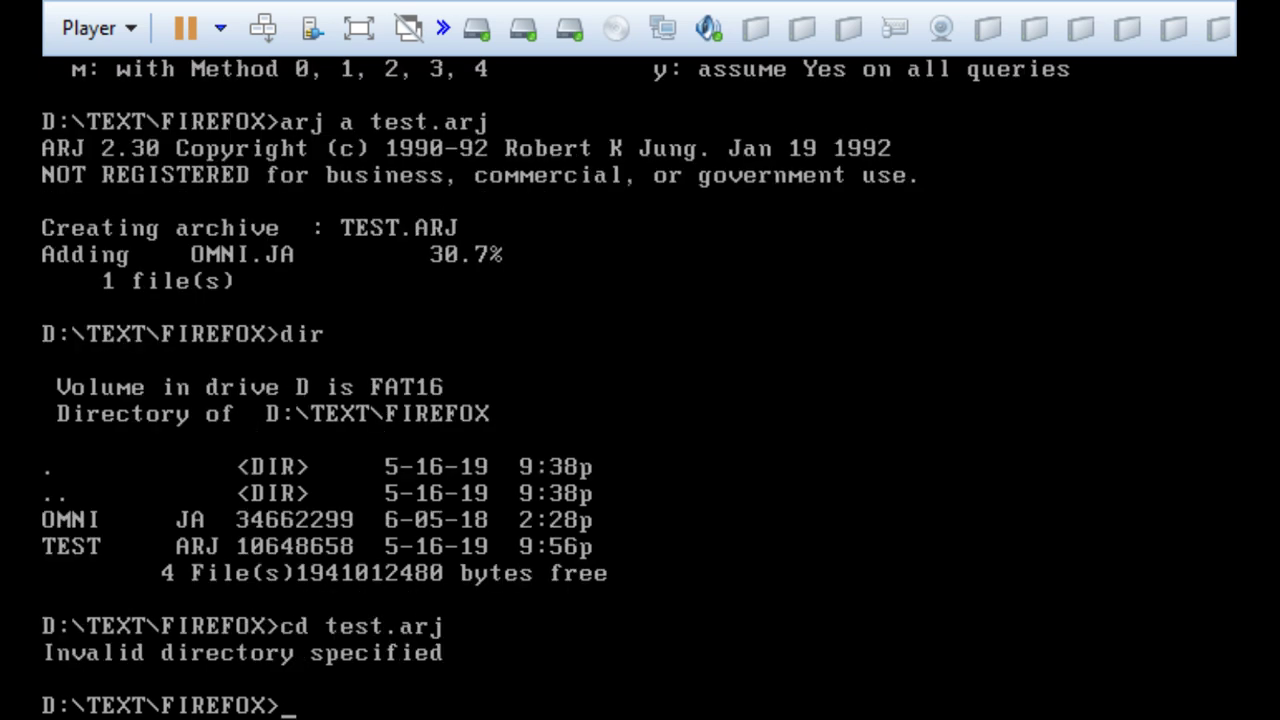
text(del test.arj)
key(Return)
text(dir)
key(Return)
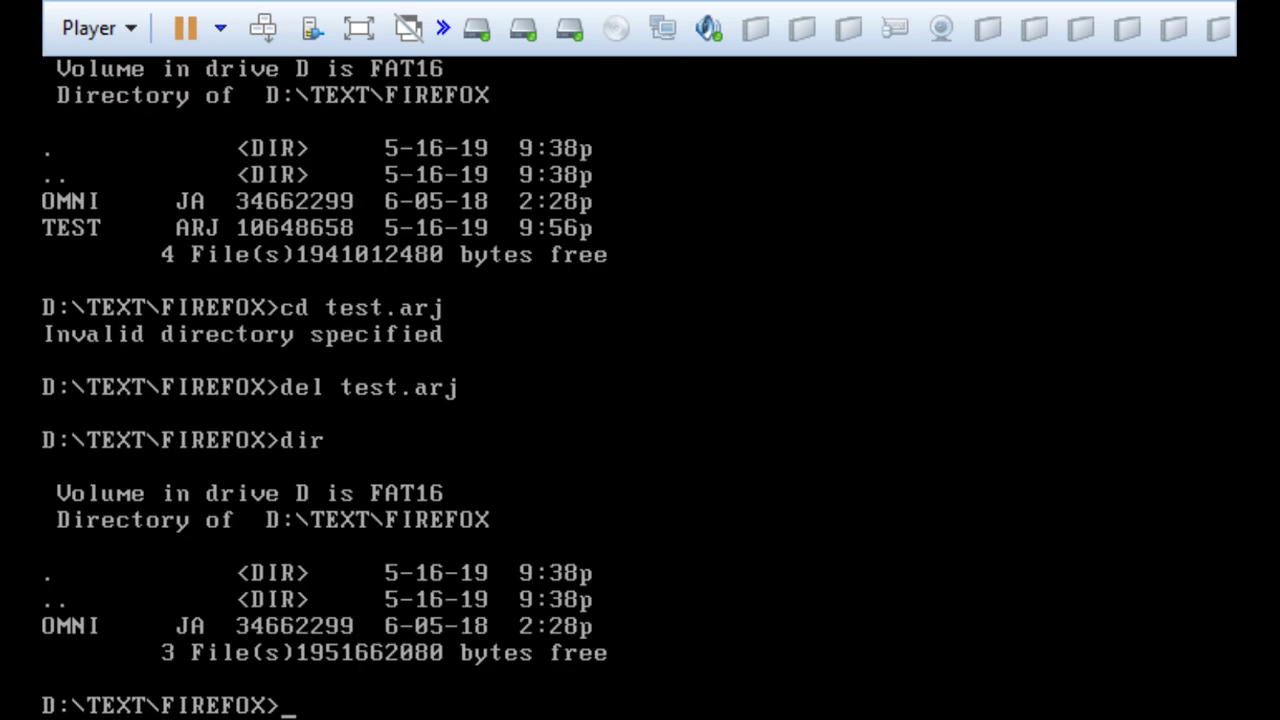
Switch from FIREFOX to the MOVMAK directory under D:\TEXT and list its files.
text(cd..)
key(Return)
text(dir)
key(Return)
text(cd movmak)
key(Return)
text(dir)
key(Return)
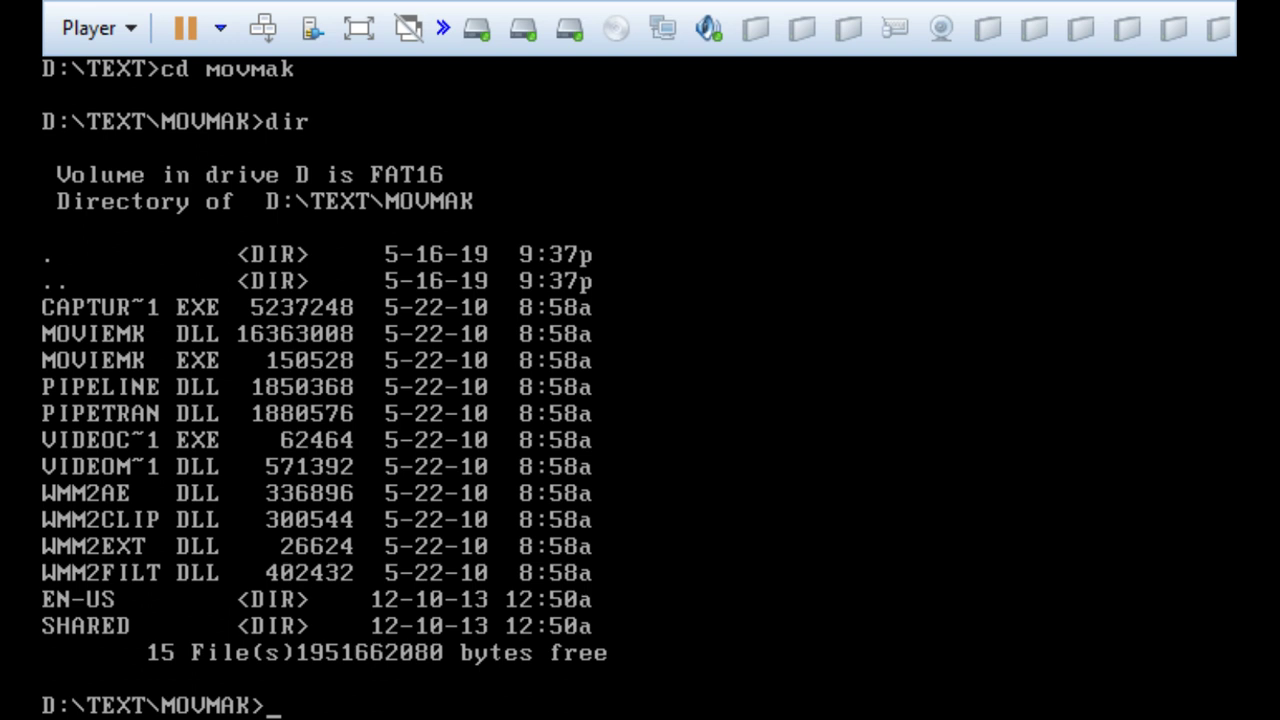
Compress all MOVMAK files (*.*) into a new archive named test.hap with HAP.
text(hap)
text(a test.hap )
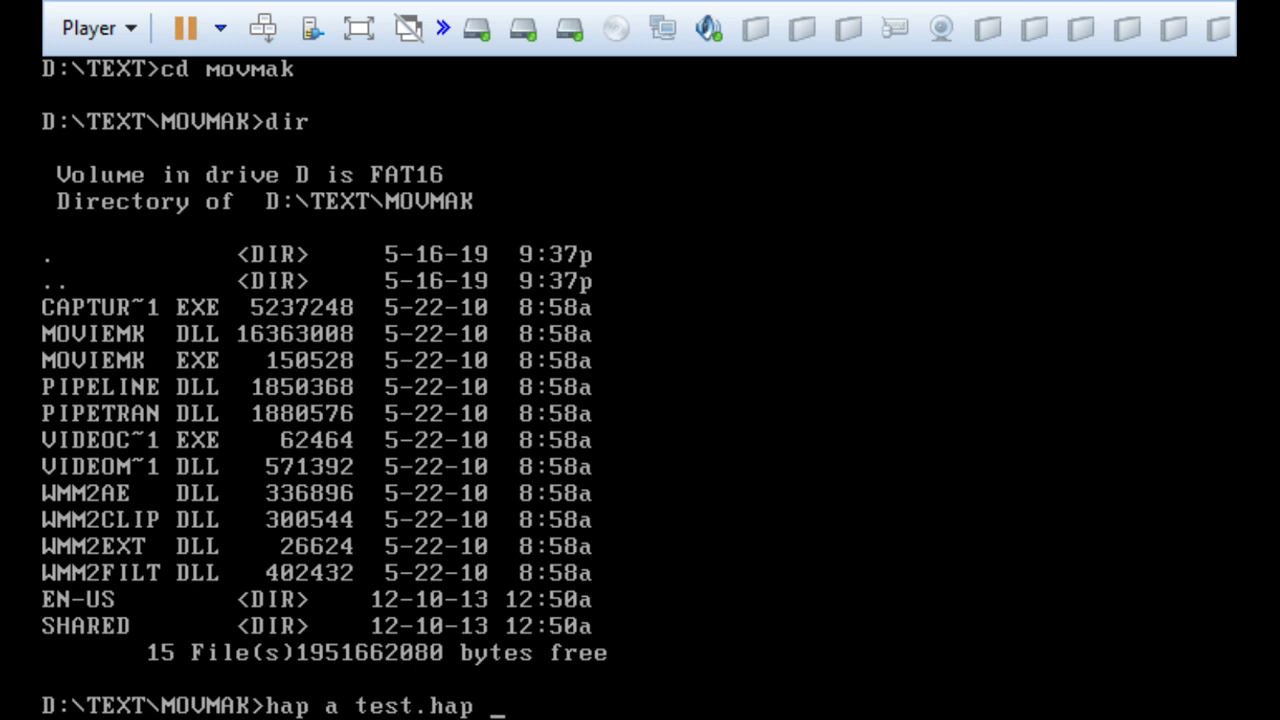
text(*.*)
key(Return)
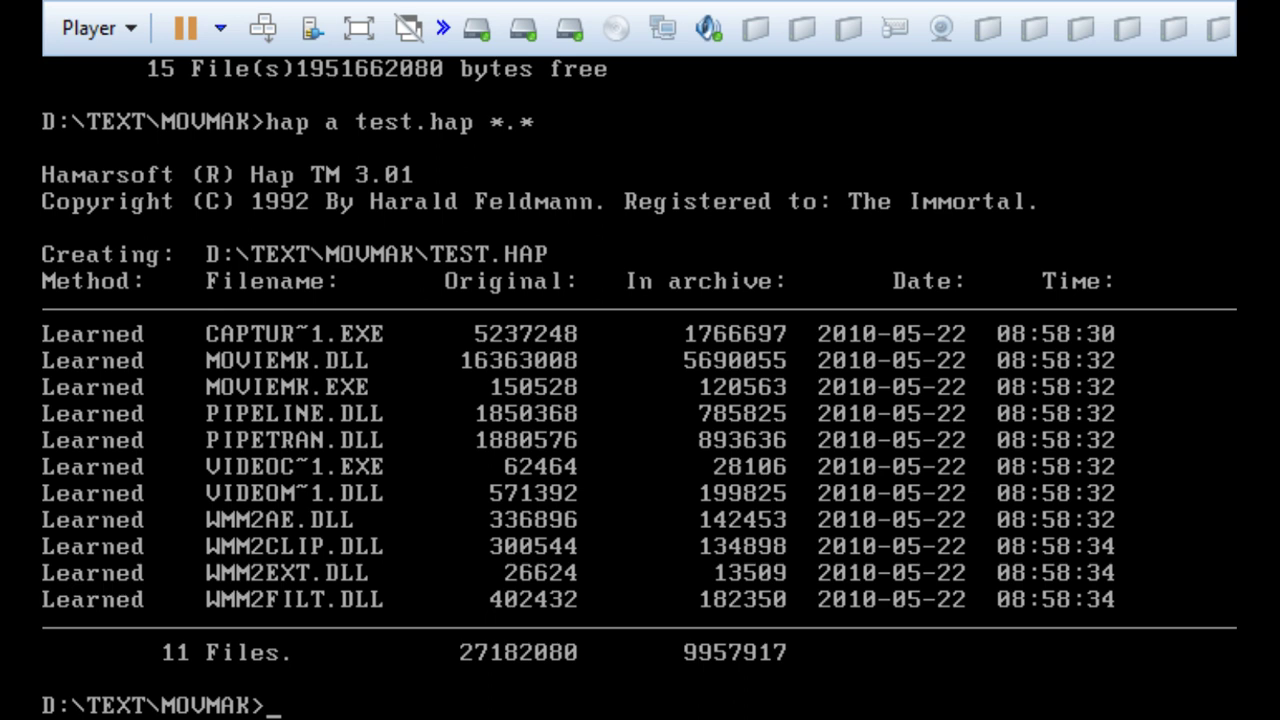
List the MOVMAK directory to check the size of test.hap, and delete that archive.
text(dir)
key(Return)
text(del test.hap)
key(Return)
Add the MOVMAK directory's files to a new ARJ archive named test.arj.
text(arj a )
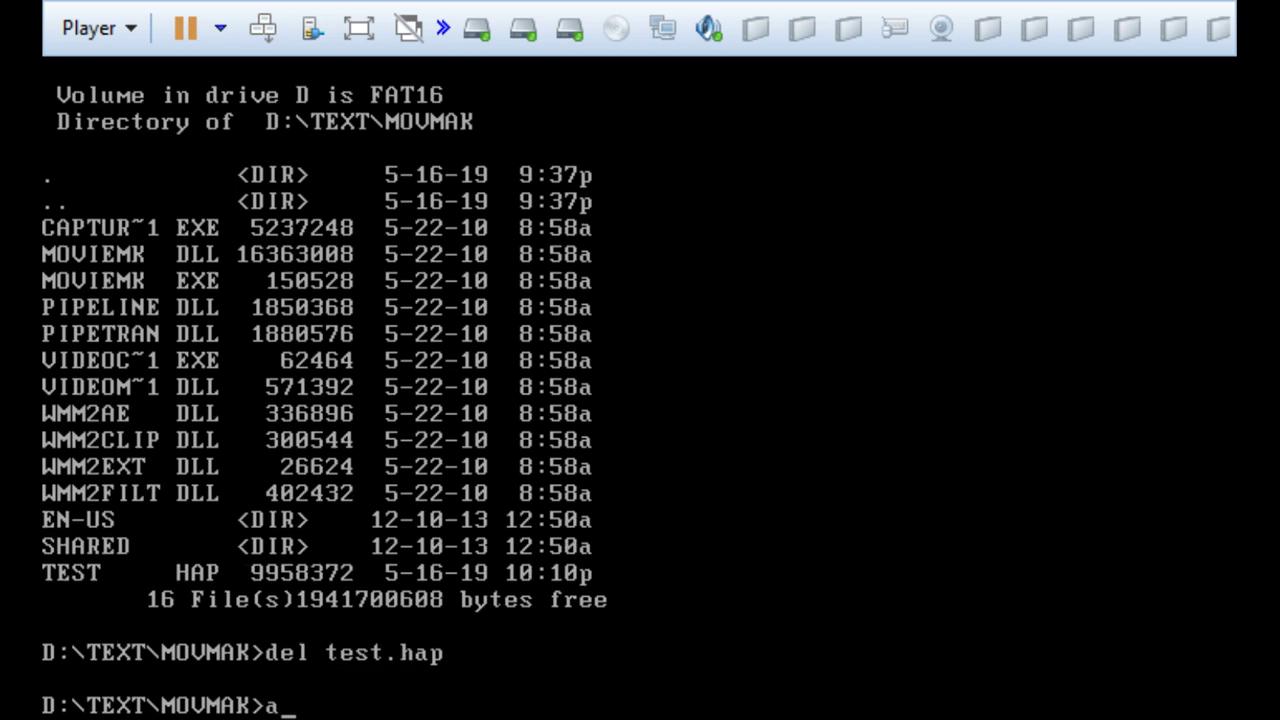
text(test.arj)
key(Return)
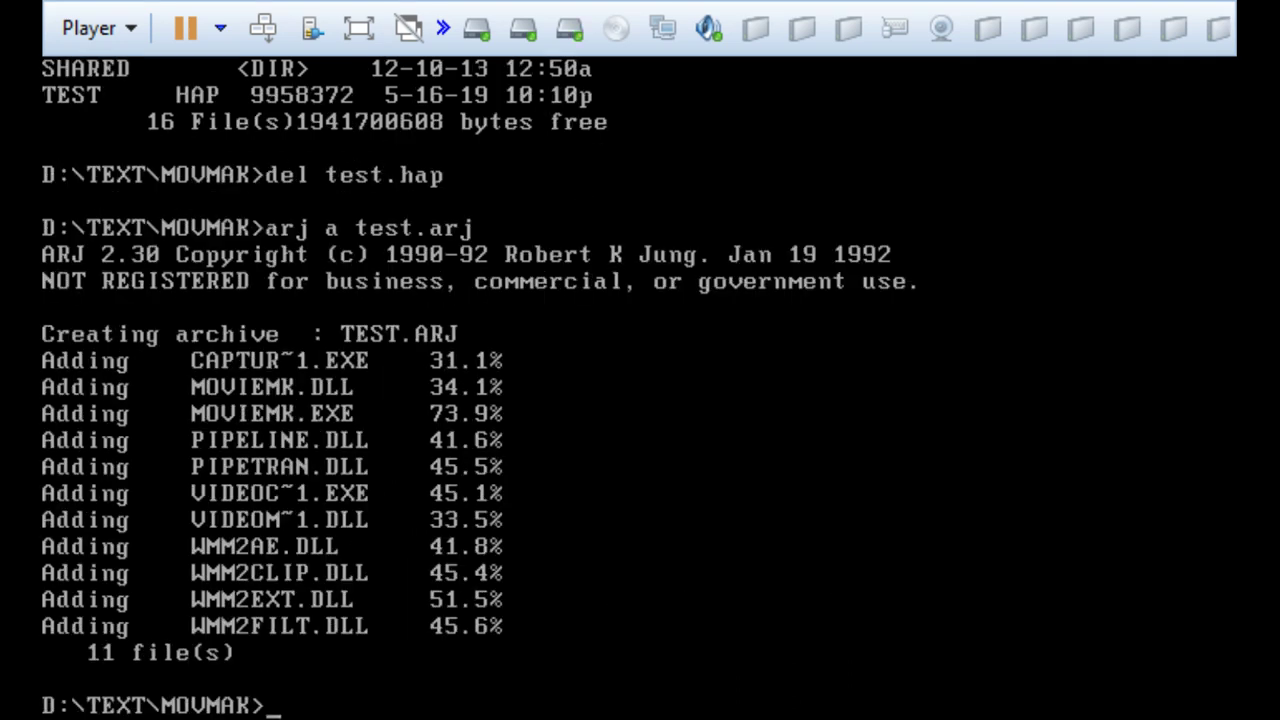
List the MOVMAK directory to check the size of test.arj, then delete the archive and relist the directory.
text(dir)
key(Return)
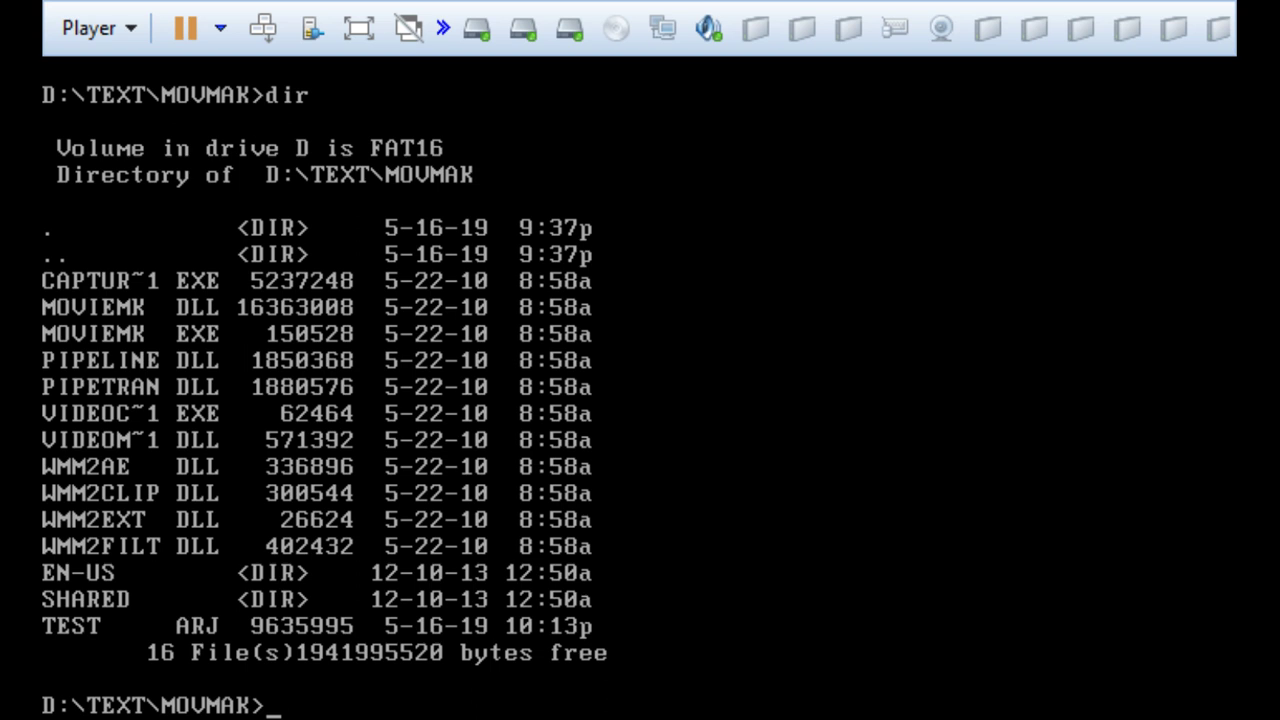
text(del test.arj)
key(Return)
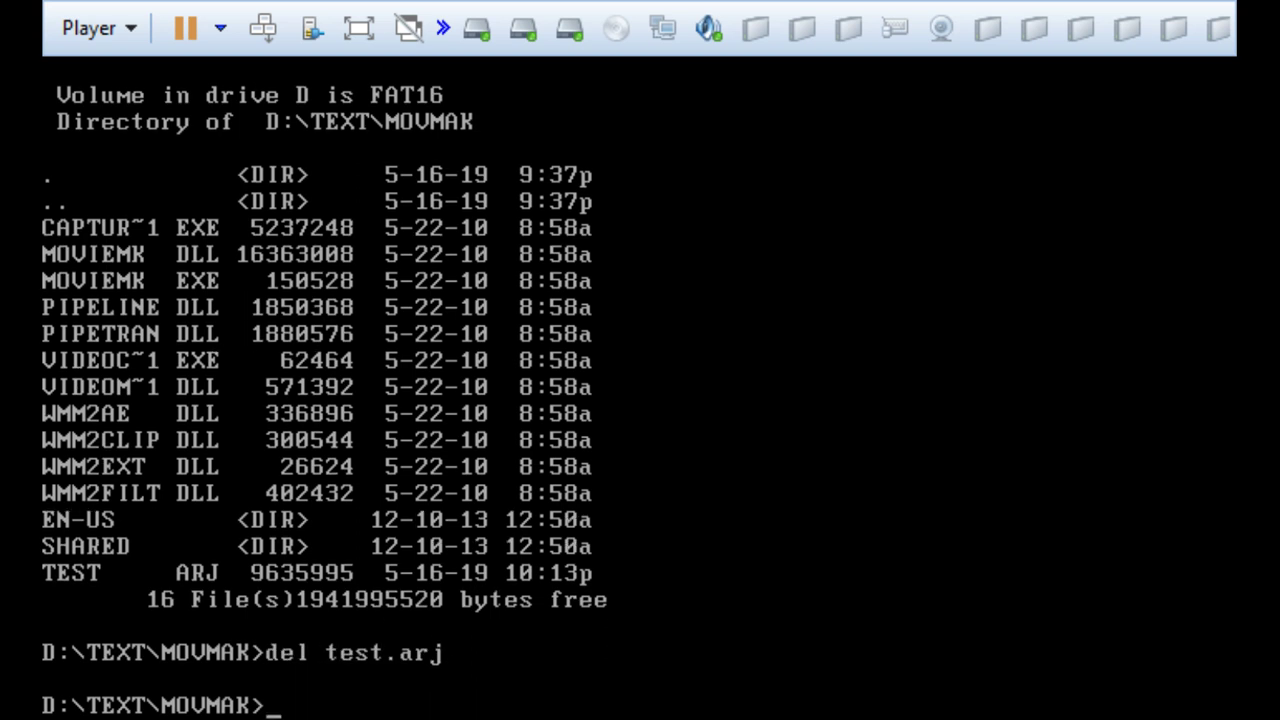
text(dir)
key(Return)
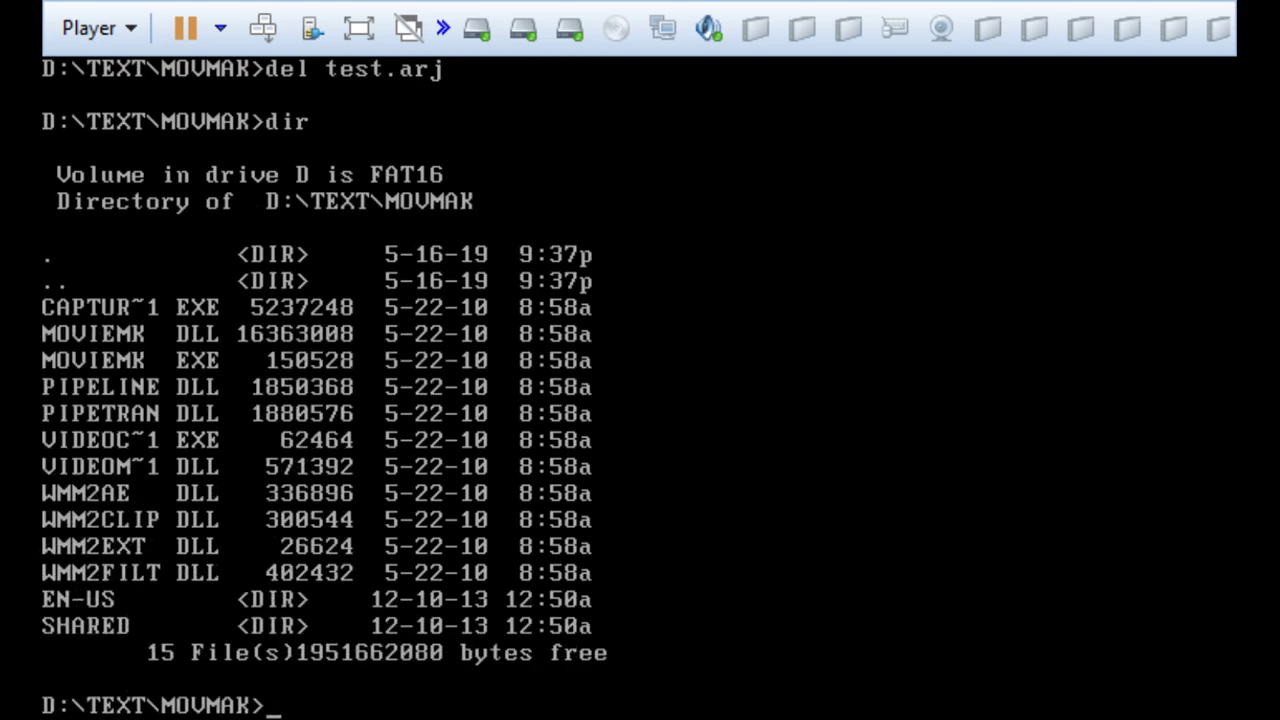